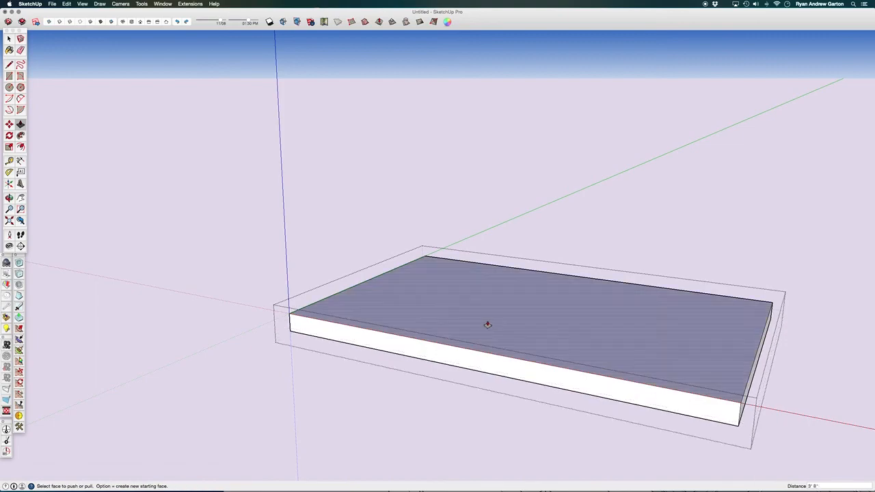
Examine the flat slab's upper face and edges from several angles
{"action": "middle_click_drag", "start_coordinate": [579, 364], "coordinate": [626, 386]}
{"action": "middle_click_drag", "start_coordinate": [625, 387], "coordinate": [540, 335], "text": "shift"}
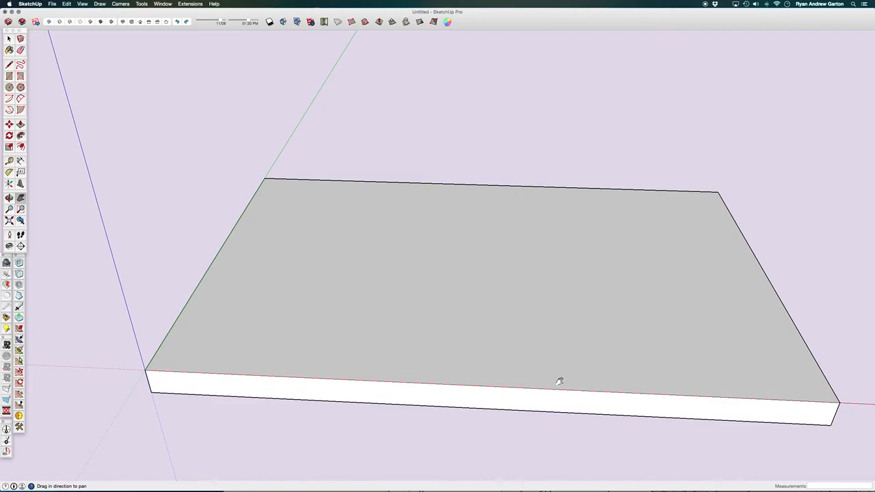
{"action": "middle_click_drag", "start_coordinate": [475, 377], "coordinate": [470, 347]}
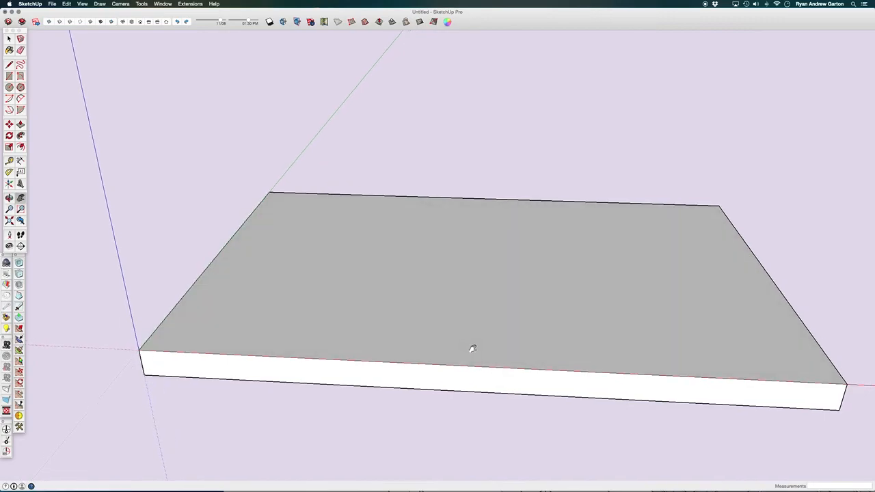
{"action": "mouse_move", "coordinate": [472, 349]}
{"action": "middle_mouse_down"}
{"action": "mouse_move", "coordinate": [471, 363]}
{"action": "mouse_move", "coordinate": [485, 365]}
{"action": "mouse_move", "coordinate": [479, 335]}
{"action": "middle_mouse_up"}
{"action": "middle_click_drag", "start_coordinate": [403, 316], "coordinate": [409, 308]}
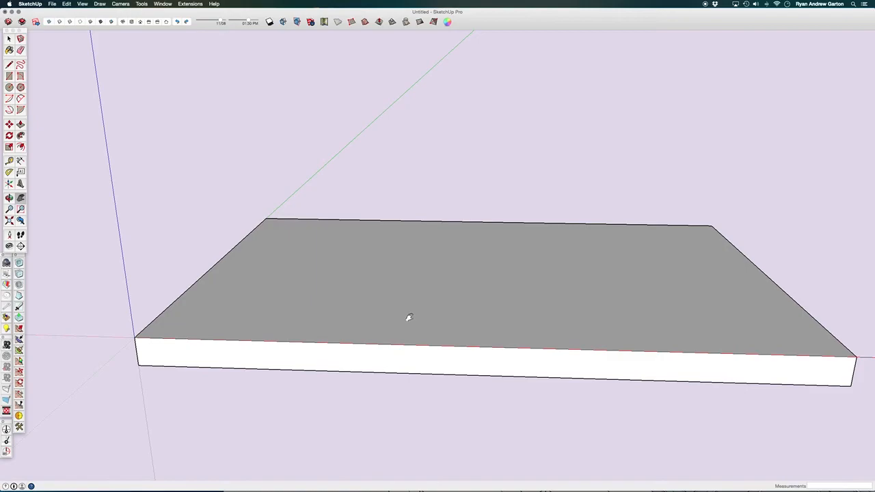
{"action": "middle_click_drag", "start_coordinate": [387, 314], "coordinate": [578, 327]}
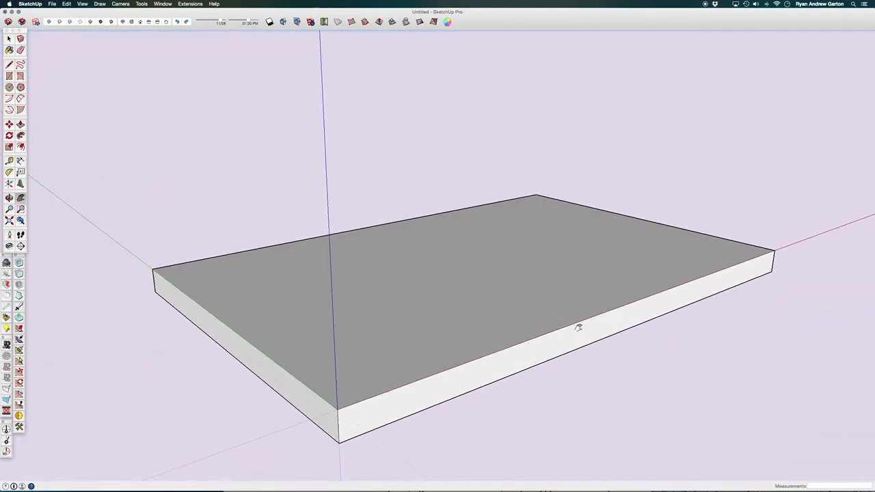
{"action": "middle_click_drag", "start_coordinate": [576, 315], "coordinate": [333, 328]}
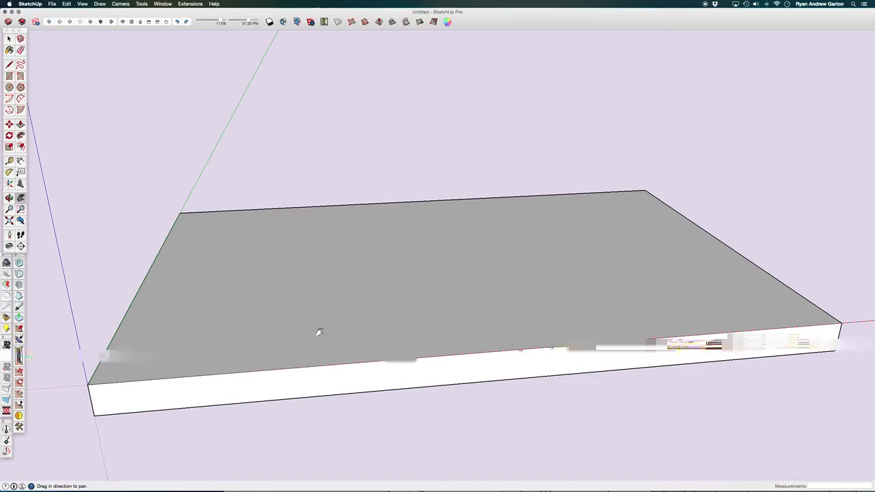
{"action": "scroll", "coordinate": [327, 331], "scroll_direction": "down", "scroll_amount": 2}
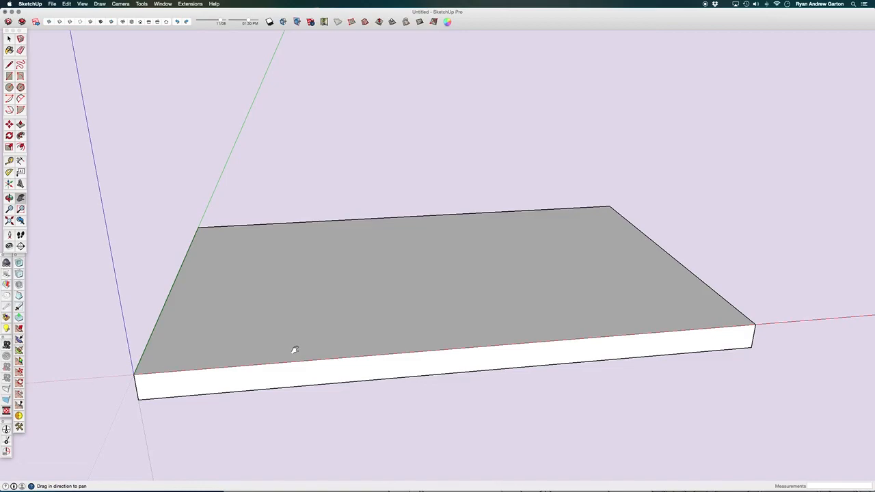
{"action": "middle_click_drag", "start_coordinate": [306, 368], "coordinate": [285, 397]}
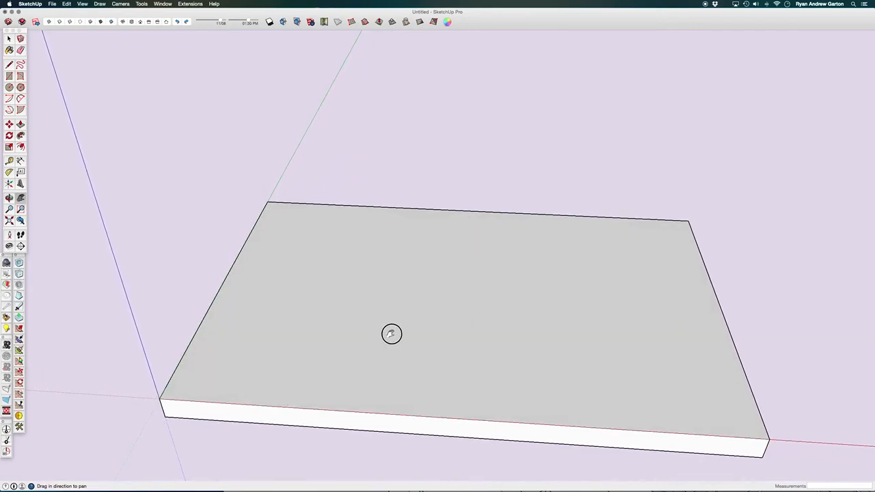
{"action": "middle_click_drag", "start_coordinate": [391, 333], "coordinate": [392, 312], "text": "shift"}
{"action": "middle_click_drag", "start_coordinate": [359, 346], "coordinate": [309, 385]}
{"action": "scroll", "coordinate": [306, 384], "scroll_direction": "up", "scroll_amount": 3}
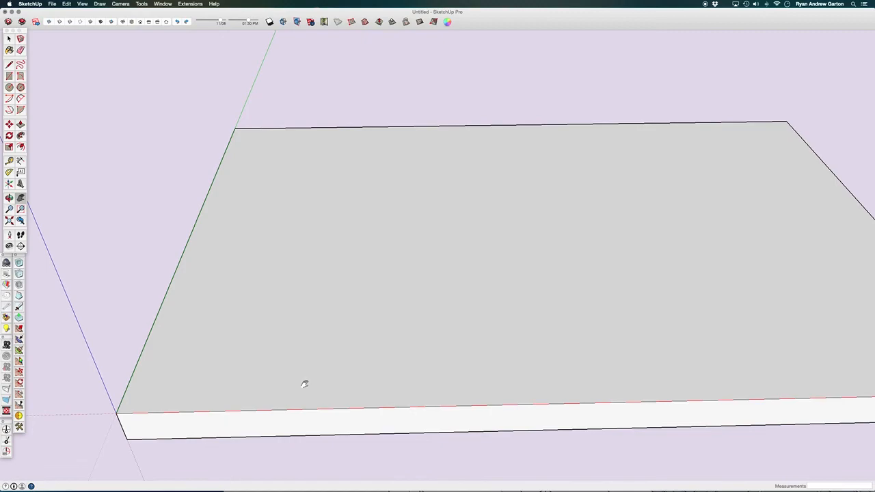
Draw a rectangle on the slab's upper face near the origin corner and make it a group
{"action": "mouse_move", "coordinate": [199, 235]}
{"action": "middle_mouse_down"}
{"action": "mouse_move", "coordinate": [406, 287]}
{"action": "mouse_move", "coordinate": [389, 217]}
{"action": "mouse_move", "coordinate": [314, 243]}
{"action": "middle_mouse_up"}
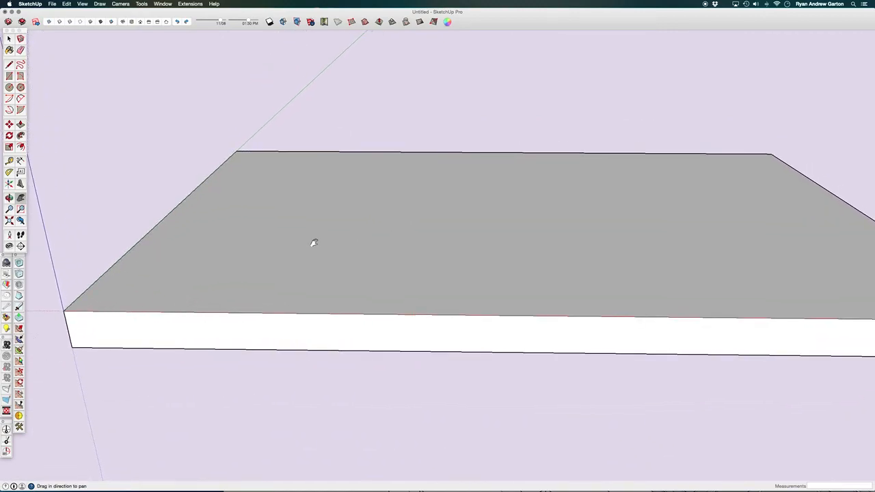
{"action": "key", "text": "r"}
{"action": "left_click", "coordinate": [164, 286]}
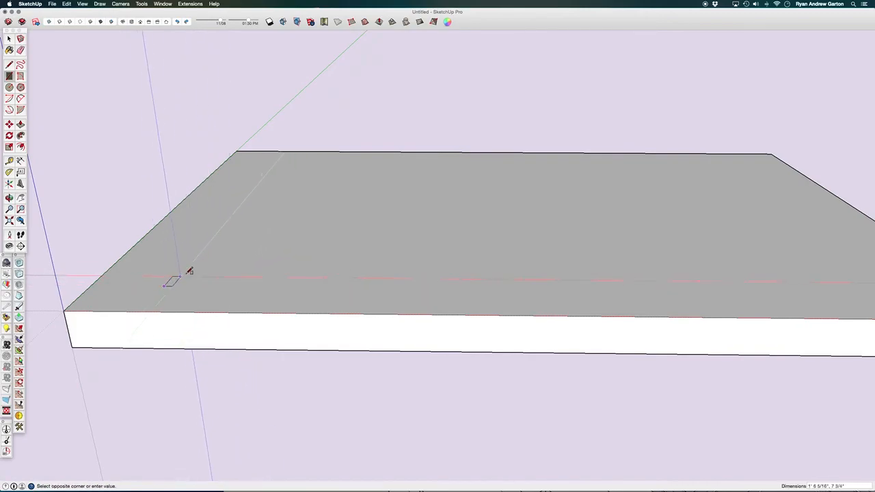
{"action": "left_click", "coordinate": [378, 238]}
{"action": "mouse_move", "coordinate": [326, 250]}
{"action": "middle_mouse_down"}
{"action": "mouse_move", "coordinate": [326, 302]}
{"action": "mouse_move", "coordinate": [456, 271]}
{"action": "mouse_move", "coordinate": [423, 315]}
{"action": "mouse_move", "coordinate": [382, 294]}
{"action": "middle_mouse_up"}
{"action": "key", "text": "space"}
{"action": "left_click", "coordinate": [344, 269]}
{"action": "scroll", "coordinate": [379, 292], "scroll_direction": "up", "scroll_amount": 3}
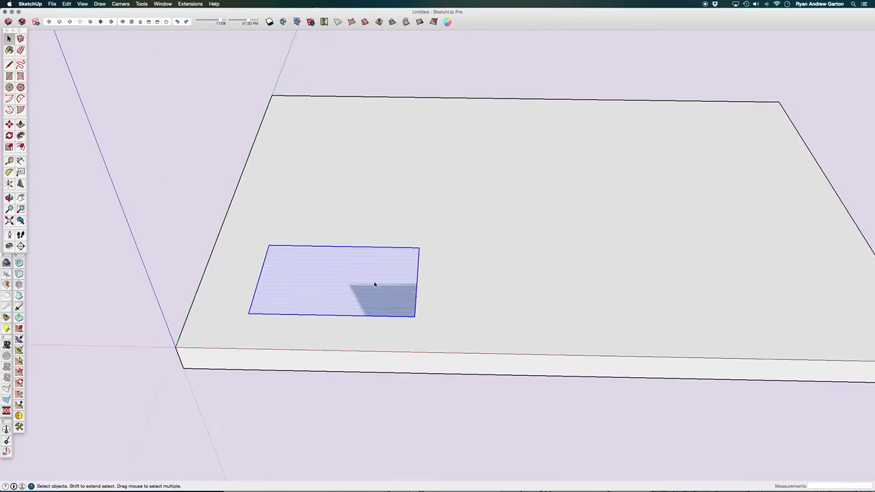
{"action": "key", "text": "g"}
Open the rectangle's group, push/pull its face upward into a box, and close the group
{"action": "double_click", "coordinate": [369, 279]}
{"action": "key", "text": "p"}
{"action": "left_click", "coordinate": [373, 272]}
{"action": "left_click", "coordinate": [372, 229]}
{"action": "middle_click_drag", "start_coordinate": [421, 127], "coordinate": [361, 298]}
{"action": "key", "text": "space"}
{"action": "left_click", "coordinate": [353, 117]}
{"action": "middle_click_drag", "start_coordinate": [351, 224], "coordinate": [340, 246]}
{"action": "scroll", "coordinate": [338, 348], "scroll_direction": "up", "scroll_amount": 3}
{"action": "middle_click_drag", "start_coordinate": [337, 348], "coordinate": [362, 329]}
{"action": "double_click", "coordinate": [320, 329]}
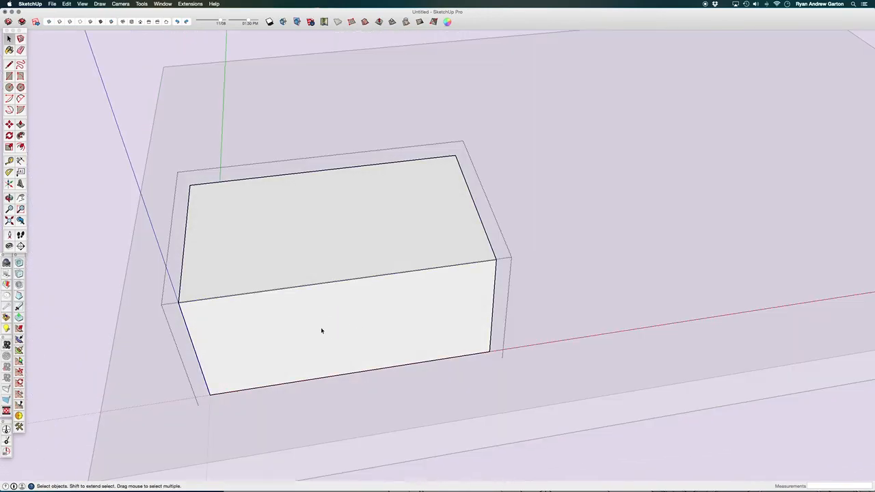
{"action": "key", "text": "c"}
{"action": "left_click", "coordinate": [324, 318]}
{"action": "left_click", "coordinate": [288, 319]}
{"action": "key", "text": "p"}
{"action": "middle_click_drag", "start_coordinate": [324, 317], "coordinate": [810, 242]}
{"action": "left_click", "coordinate": [483, 302]}
{"action": "middle_click_drag", "start_coordinate": [625, 313], "coordinate": [127, 342]}
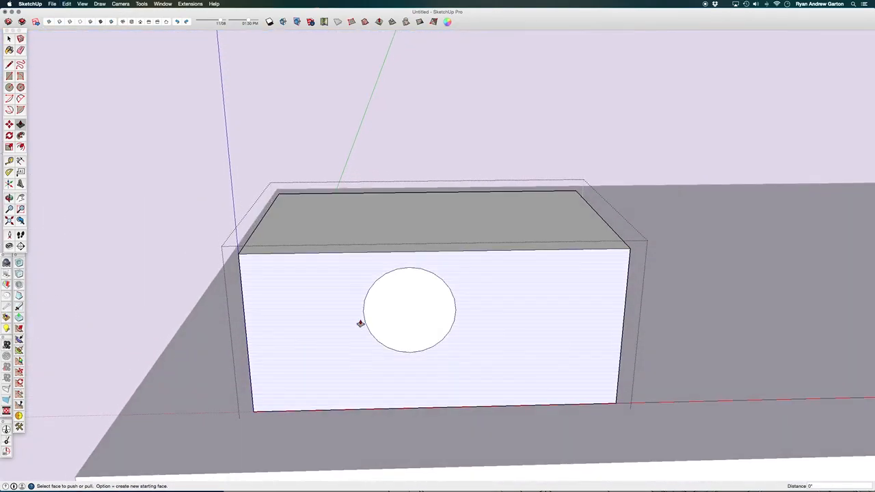
{"action": "scroll", "coordinate": [355, 365], "scroll_direction": "down", "scroll_amount": 5}
{"action": "middle_click_drag", "start_coordinate": [370, 305], "coordinate": [463, 397]}
{"action": "key", "text": "space"}
Draw a circle on the box's short end face and make it a group
{"action": "scroll", "coordinate": [441, 379], "scroll_direction": "up", "scroll_amount": 3}
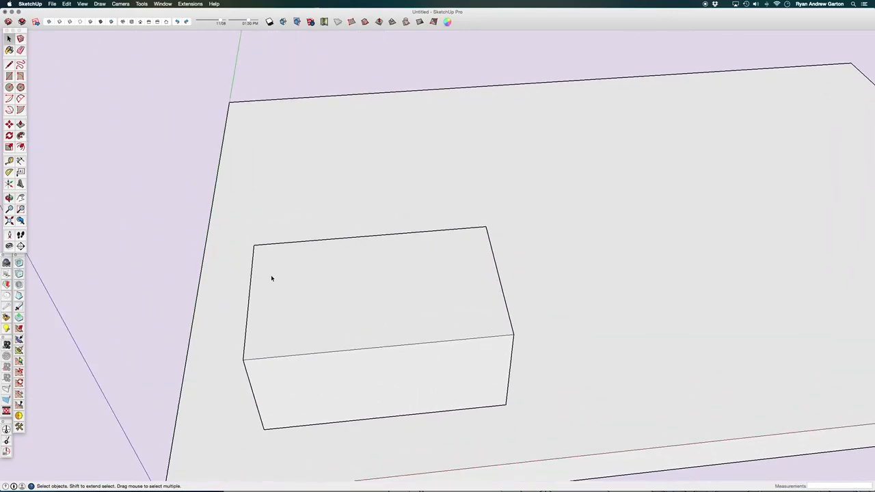
{"action": "middle_click_drag", "start_coordinate": [581, 423], "coordinate": [165, 251]}
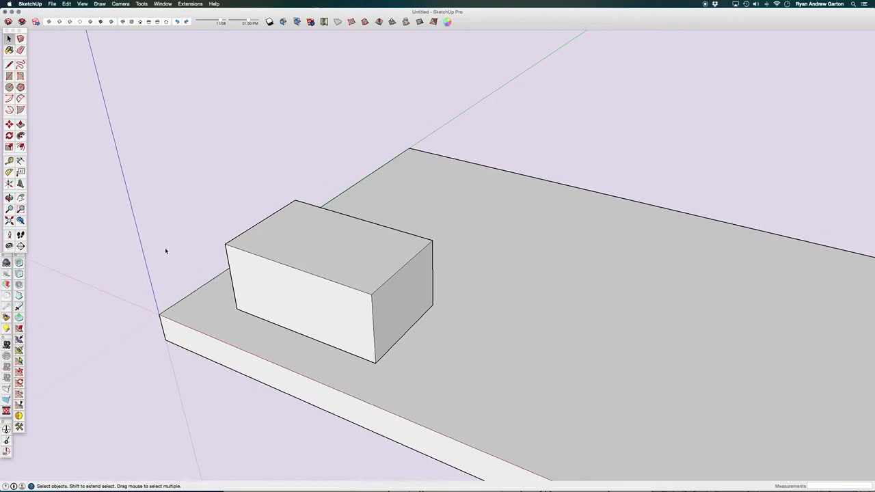
{"action": "left_click", "coordinate": [10, 88]}
{"action": "middle_click_drag", "start_coordinate": [347, 240], "coordinate": [214, 219]}
{"action": "scroll", "coordinate": [336, 298], "scroll_direction": "up", "scroll_amount": 5}
{"action": "left_click", "coordinate": [340, 280]}
{"action": "left_click", "coordinate": [381, 264]}
{"action": "key", "text": "space"}
{"action": "middle_click_drag", "start_coordinate": [361, 287], "coordinate": [348, 303]}
{"action": "left_click", "coordinate": [345, 309]}
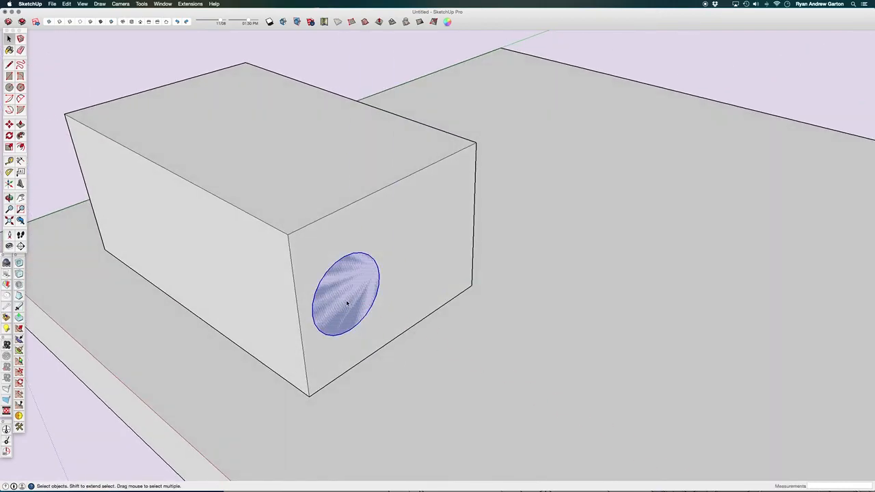
{"action": "key", "text": "g"}
Open the circle's group and push/pull its face about 24' through the box, out past the opposite end
{"action": "double_click", "coordinate": [348, 299]}
{"action": "middle_click_drag", "start_coordinate": [348, 299], "coordinate": [378, 322]}
{"action": "key", "text": "p"}
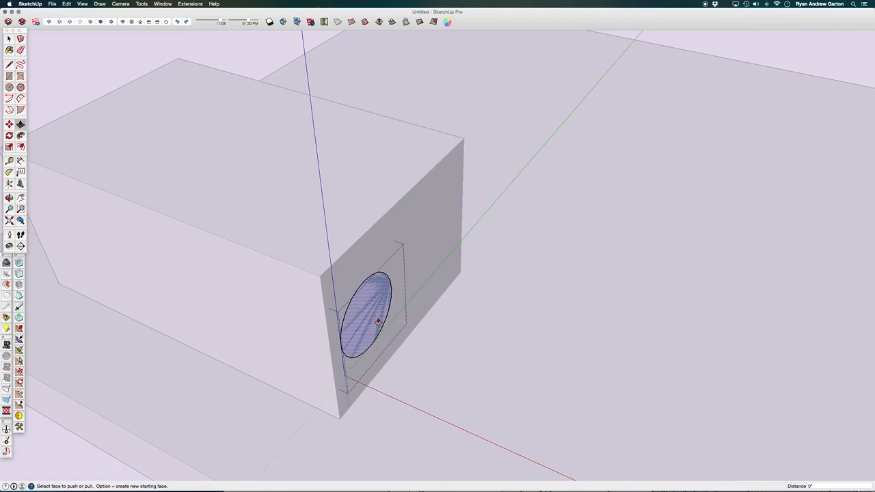
{"action": "scroll", "coordinate": [373, 315], "scroll_direction": "down", "scroll_amount": 3}
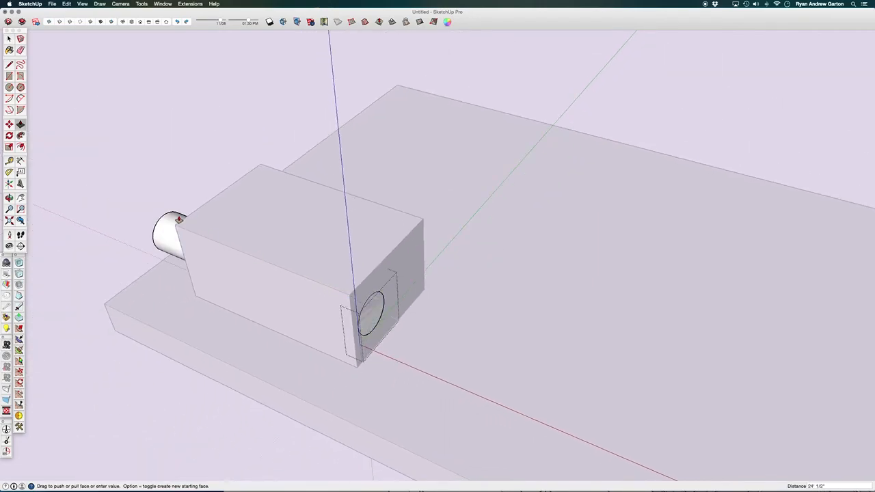
{"action": "left_click", "coordinate": [179, 218]}
{"action": "middle_click_drag", "start_coordinate": [240, 291], "coordinate": [377, 375]}
{"action": "scroll", "coordinate": [337, 342], "scroll_direction": "down", "scroll_amount": 1}
{"action": "key", "text": "space"}
Move the cylinder group about 2' 9" sideways so it overlaps the box's front vertical edge
{"action": "key", "text": "c"}
{"action": "left_click", "coordinate": [182, 245]}
{"action": "scroll", "coordinate": [369, 342], "scroll_direction": "up", "scroll_amount": 5}
{"action": "key", "text": "m"}
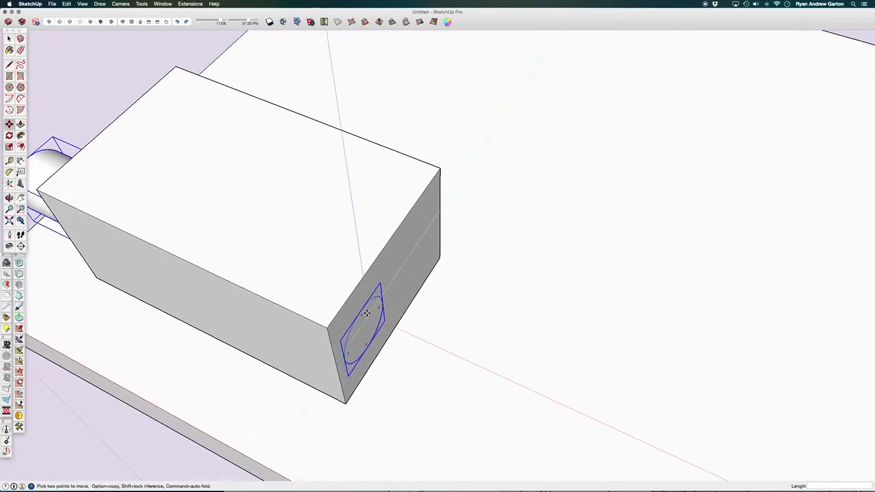
{"action": "left_click", "coordinate": [362, 311]}
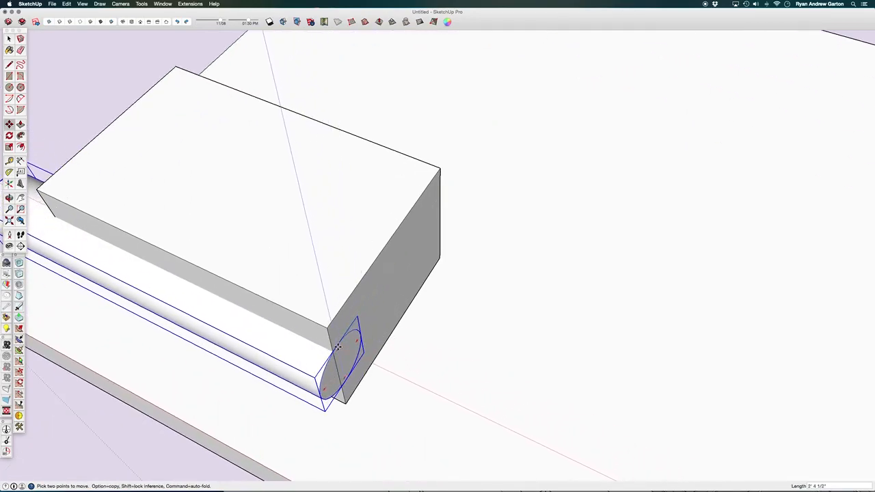
{"action": "left_click", "coordinate": [333, 351]}
Rotate the cylinder group horizontally about 30 degrees around the box's front vertical edge so it crosses the box diagonally
{"action": "key", "text": "q"}
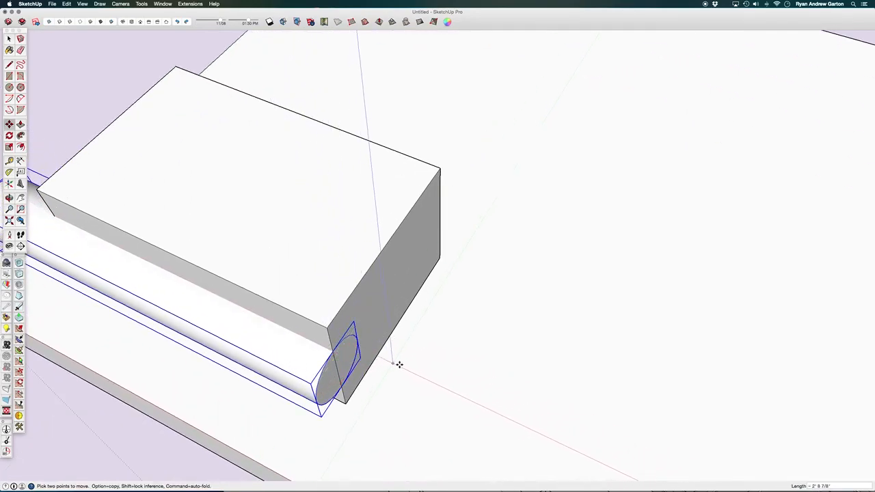
{"action": "left_click", "coordinate": [333, 353]}
{"action": "left_click", "coordinate": [352, 330]}
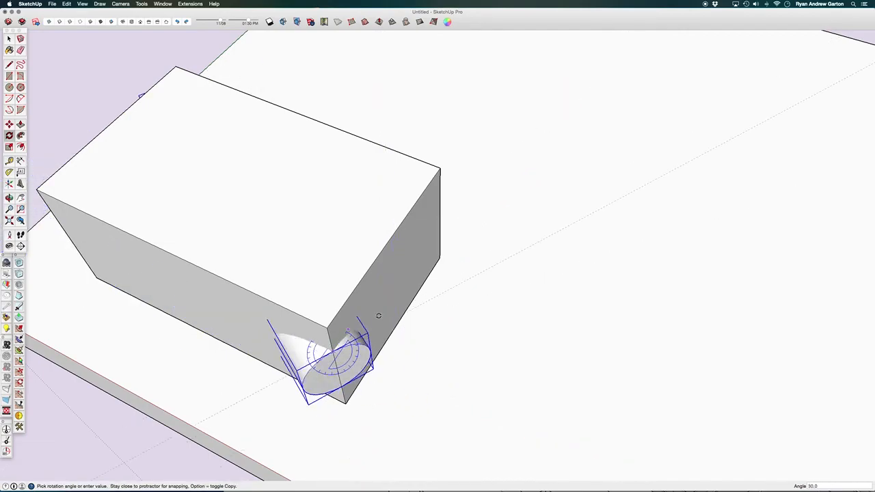
{"action": "left_click", "coordinate": [571, 231]}
Open the cylinder's group and push/pull its near end about 2' farther out of the box, closing the group
{"action": "middle_click_drag", "start_coordinate": [571, 231], "coordinate": [244, 417]}
{"action": "scroll", "coordinate": [748, 291], "scroll_direction": "down", "scroll_amount": 5}
{"action": "scroll", "coordinate": [244, 416], "scroll_direction": "down", "scroll_amount": 2}
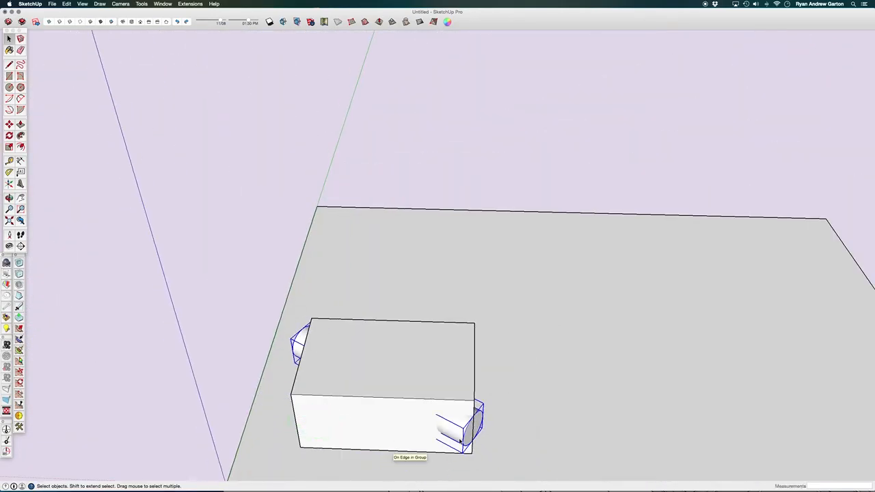
{"action": "double_click", "coordinate": [461, 441]}
{"action": "scroll", "coordinate": [485, 438], "scroll_direction": "up", "scroll_amount": 3}
{"action": "key", "text": "p"}
{"action": "left_click", "coordinate": [479, 419]}
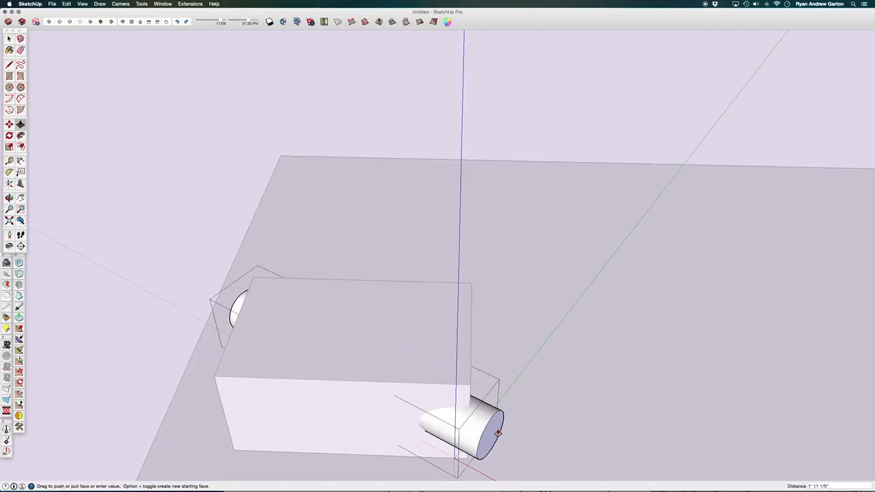
{"action": "left_click", "coordinate": [509, 439]}
{"action": "key", "text": "space"}
{"action": "left_click", "coordinate": [465, 236]}
Toggle the X-ray face style to compare the box and cylinder in transparent and opaque display
{"action": "middle_click_drag", "start_coordinate": [576, 335], "coordinate": [288, 260]}
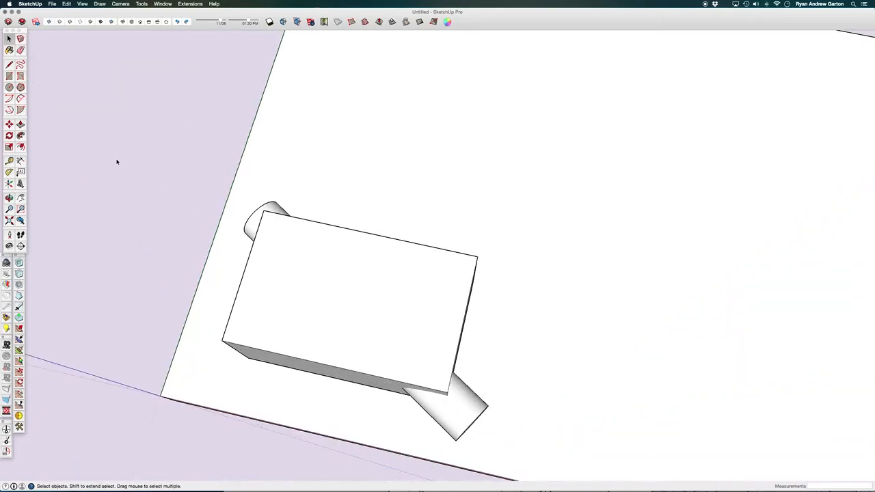
{"action": "left_click", "coordinate": [50, 22]}
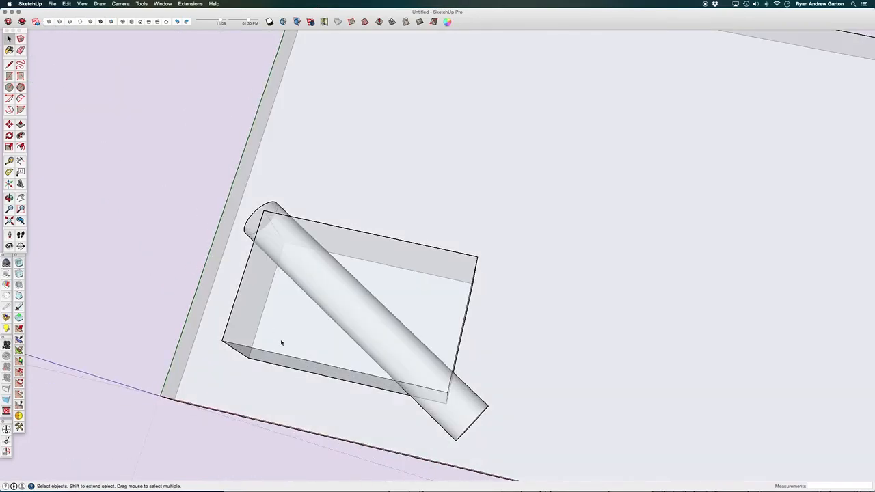
{"action": "middle_click_drag", "start_coordinate": [280, 342], "coordinate": [176, 70]}
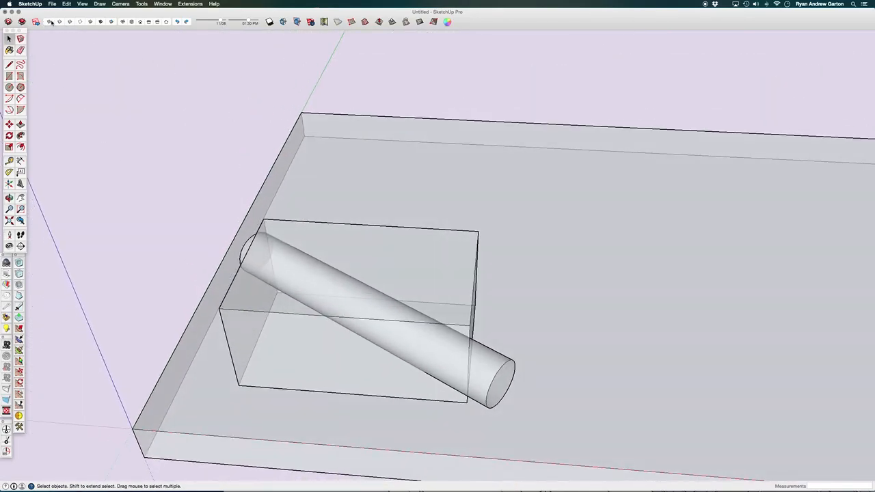
{"action": "left_click", "coordinate": [50, 22]}
{"action": "left_click", "coordinate": [50, 22]}
{"action": "left_click", "coordinate": [50, 22]}
{"action": "left_click", "coordinate": [49, 22]}
{"action": "left_click", "coordinate": [50, 22]}
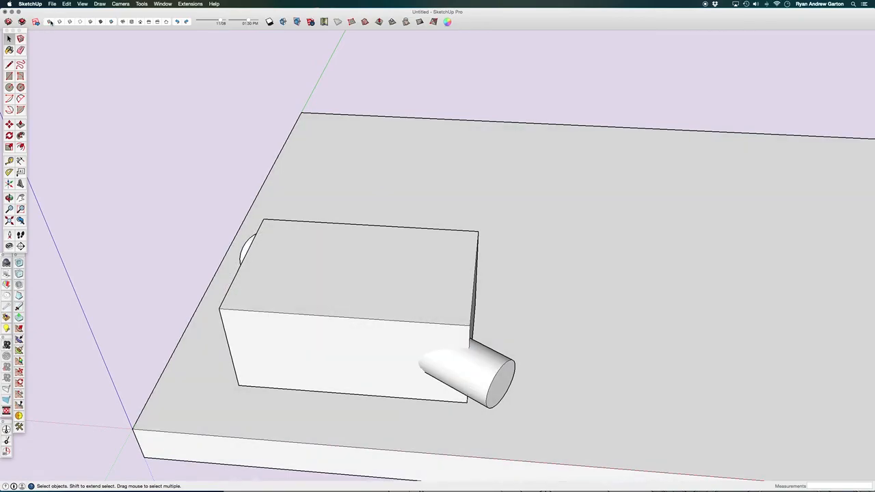
{"action": "left_click", "coordinate": [50, 22]}
{"action": "middle_click_drag", "start_coordinate": [359, 351], "coordinate": [379, 185]}
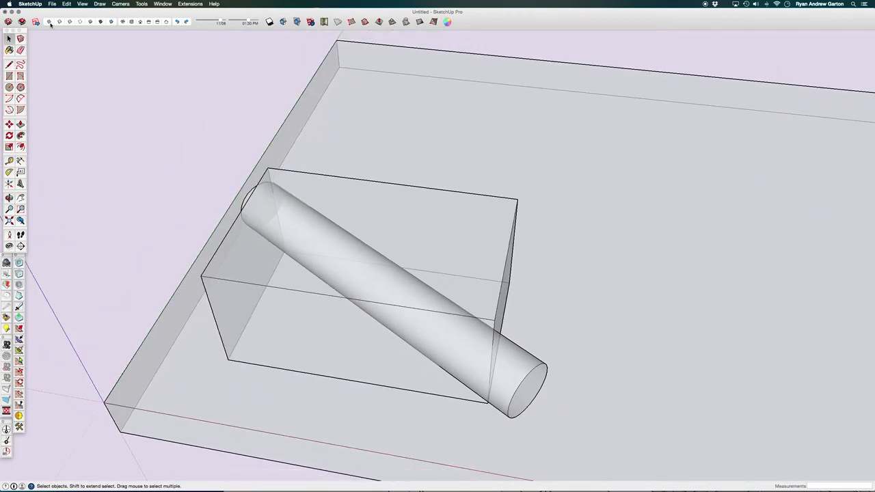
Examine how the cylinder passes through the box from several sides, selecting each group in turn
{"action": "middle_click_drag", "start_coordinate": [352, 277], "coordinate": [431, 290]}
{"action": "left_click", "coordinate": [581, 356]}
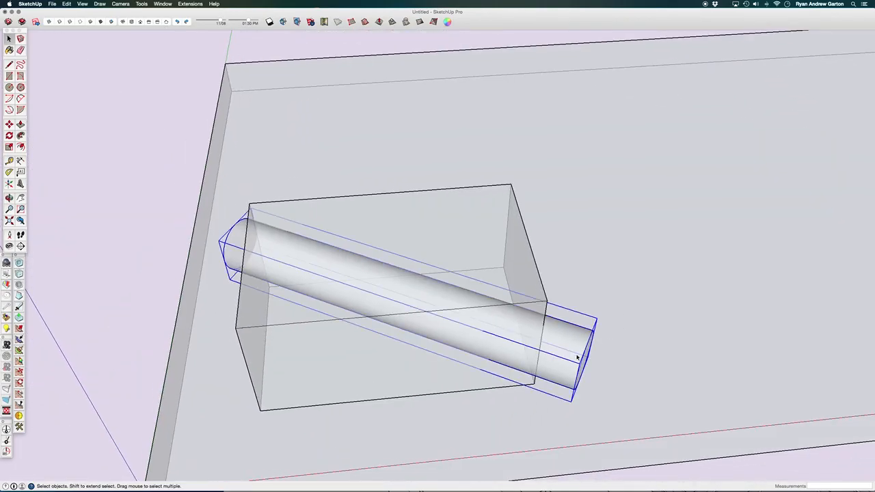
{"action": "left_click", "coordinate": [321, 345]}
{"action": "middle_click_drag", "start_coordinate": [321, 345], "coordinate": [509, 387]}
{"action": "middle_click_drag", "start_coordinate": [553, 333], "coordinate": [394, 294]}
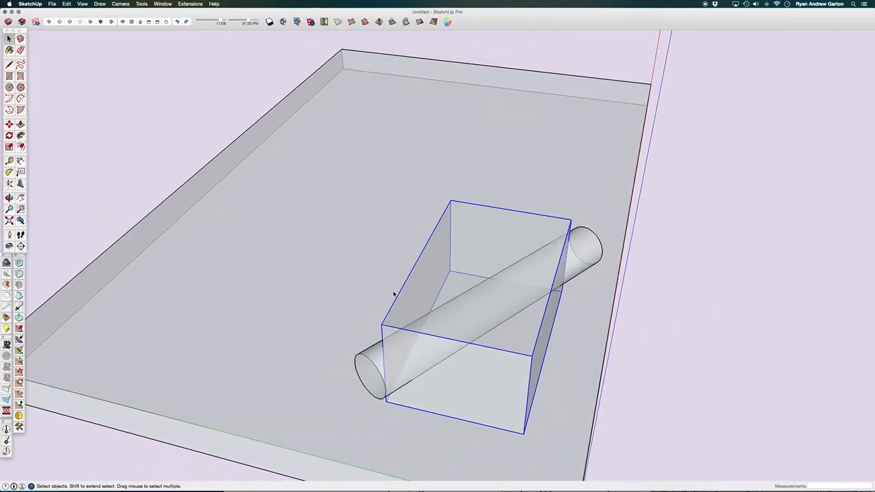
{"action": "middle_click_drag", "start_coordinate": [476, 291], "coordinate": [395, 371]}
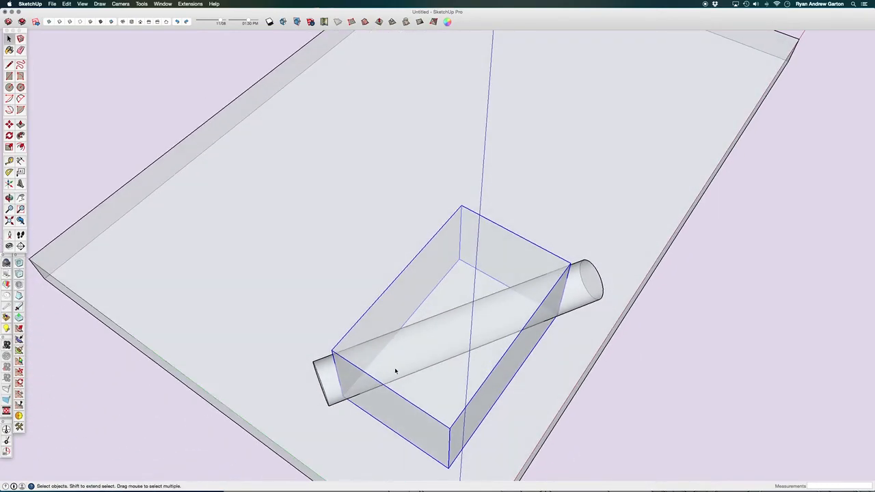
{"action": "middle_click_drag", "start_coordinate": [416, 357], "coordinate": [432, 337]}
{"action": "left_click", "coordinate": [492, 372]}
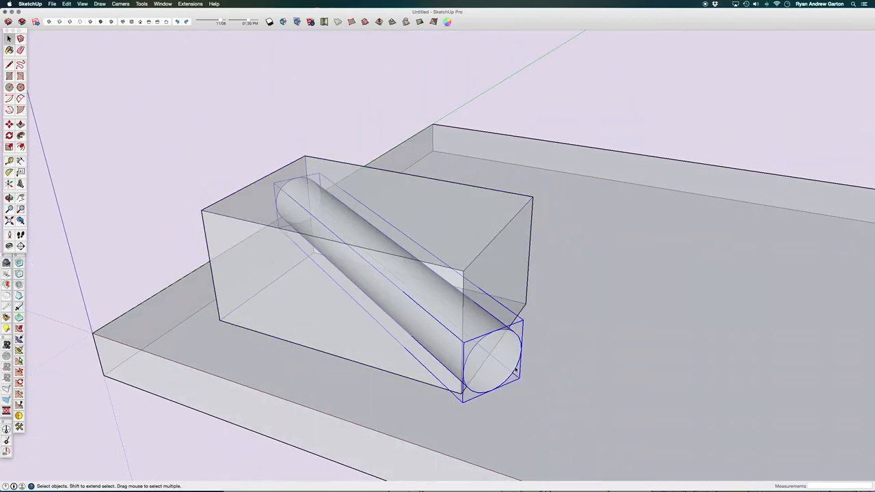
{"action": "middle_click_drag", "start_coordinate": [311, 179], "coordinate": [656, 243]}
{"action": "middle_click_drag", "start_coordinate": [385, 215], "coordinate": [219, 80]}
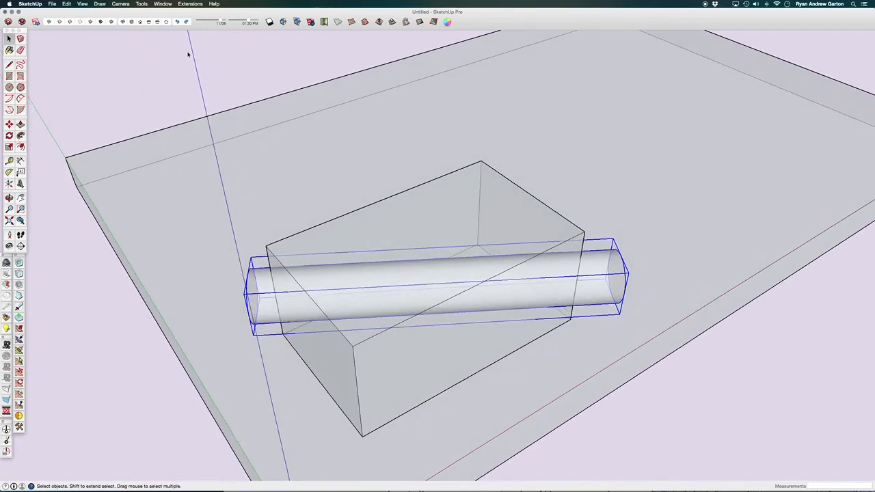
Turn off the X-ray face style and view the cylinder's end protruding from the box's corner
{"action": "left_click", "coordinate": [50, 22]}
{"action": "middle_click_drag", "start_coordinate": [387, 204], "coordinate": [276, 213]}
{"action": "middle_click_drag", "start_coordinate": [523, 316], "coordinate": [385, 337]}
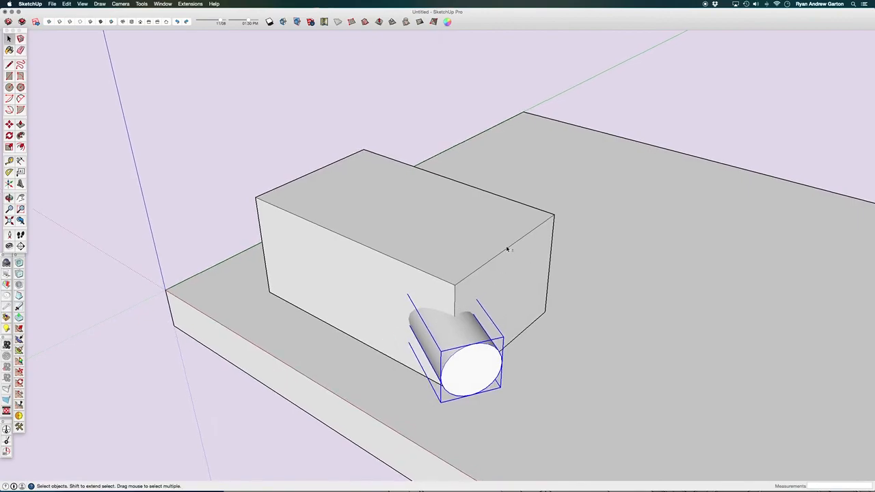
Explode the selected box and cylinder groups into loose geometry and look at where their surfaces cross
{"action": "middle_click_drag", "start_coordinate": [474, 351], "coordinate": [636, 399]}
{"action": "scroll", "coordinate": [549, 326], "scroll_direction": "up", "scroll_amount": 8}
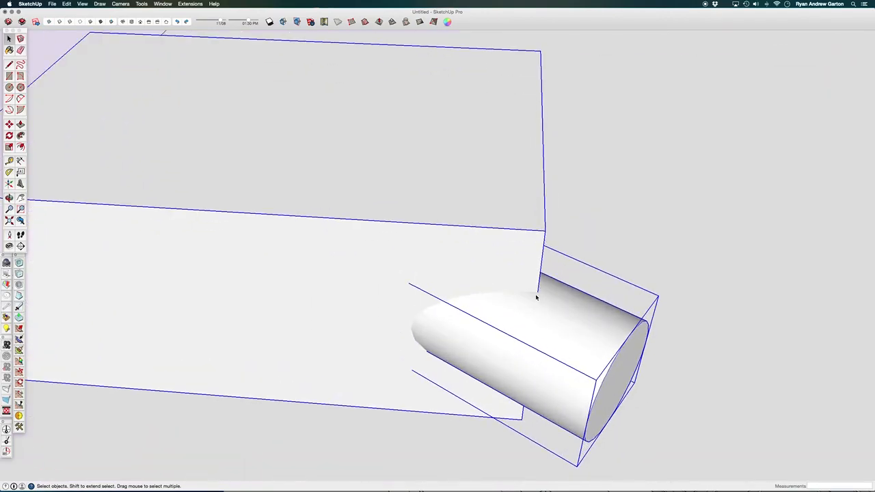
{"action": "middle_click_drag", "start_coordinate": [466, 316], "coordinate": [581, 254]}
{"action": "middle_click_drag", "start_coordinate": [328, 327], "coordinate": [379, 324]}
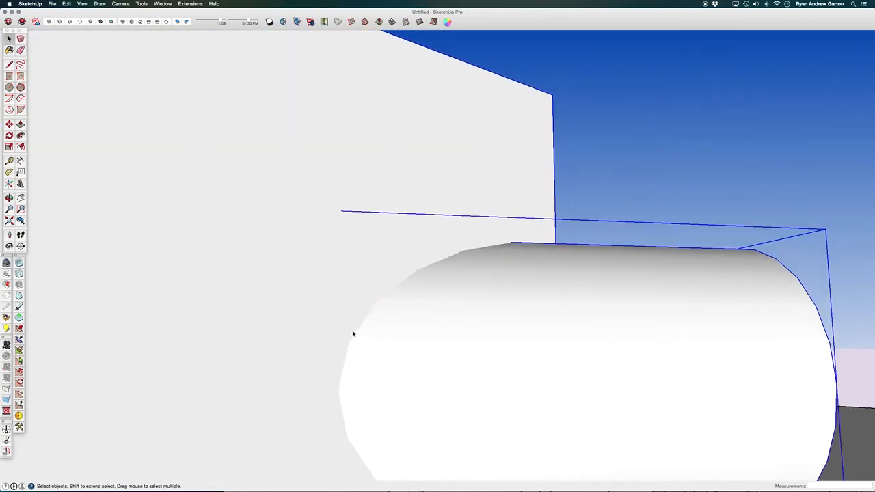
{"action": "middle_click_drag", "start_coordinate": [450, 255], "coordinate": [240, 326]}
{"action": "scroll", "coordinate": [378, 311], "scroll_direction": "down", "scroll_amount": 5}
{"action": "right_click", "coordinate": [373, 306]}
{"action": "left_click", "coordinate": [384, 341]}
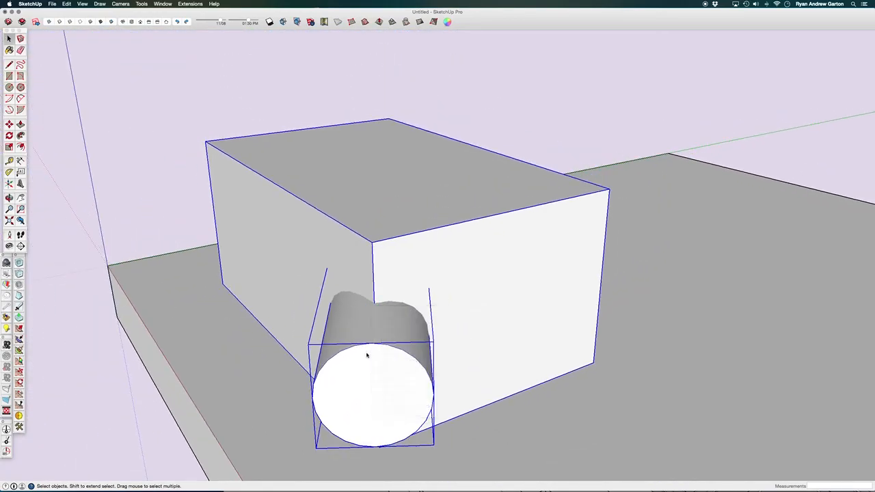
{"action": "middle_click_drag", "start_coordinate": [367, 355], "coordinate": [592, 377]}
{"action": "scroll", "coordinate": [387, 319], "scroll_direction": "up", "scroll_amount": 5}
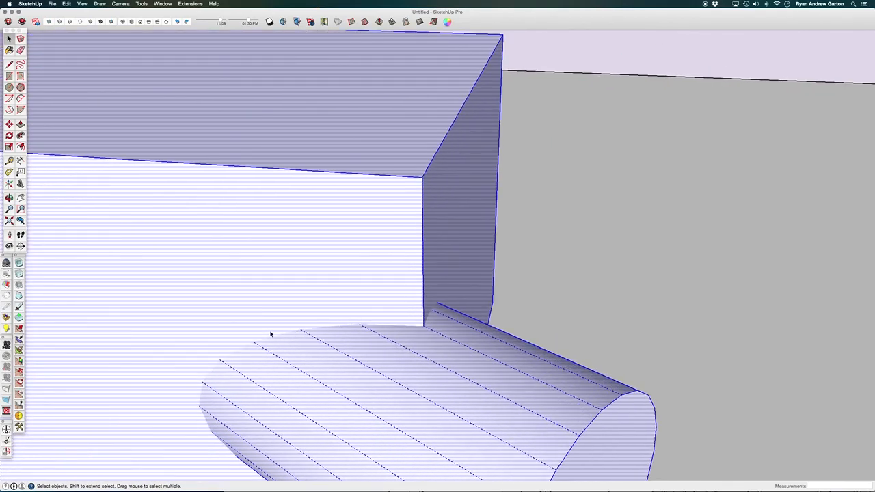
{"action": "scroll", "coordinate": [533, 327], "scroll_direction": "down", "scroll_amount": 6}
{"action": "middle_click_drag", "start_coordinate": [523, 326], "coordinate": [257, 258]}
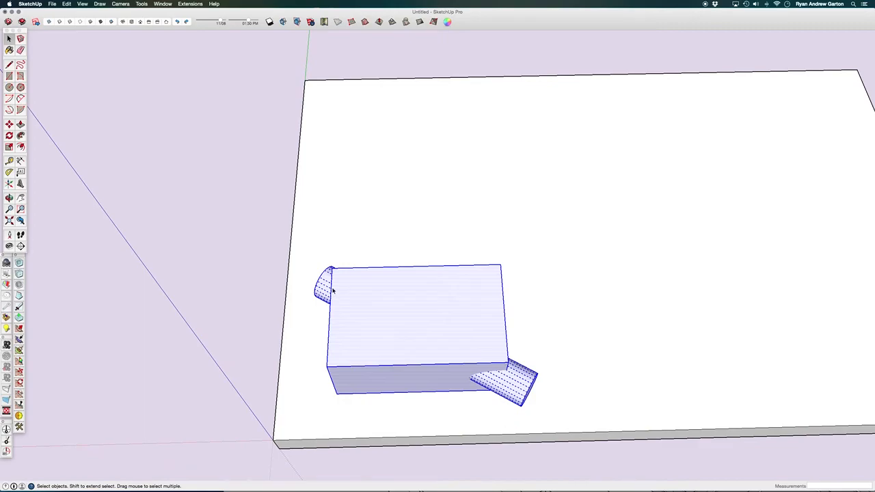
Select all the loose box and cylinder geometry and intersect its faces with the selection only
{"action": "mouse_move", "coordinate": [236, 188]}
{"action": "left_mouse_down"}
{"action": "mouse_move", "coordinate": [398, 360]}
{"action": "mouse_move", "coordinate": [593, 456]}
{"action": "left_mouse_up"}
{"action": "left_click_drag", "start_coordinate": [221, 212], "coordinate": [566, 454]}
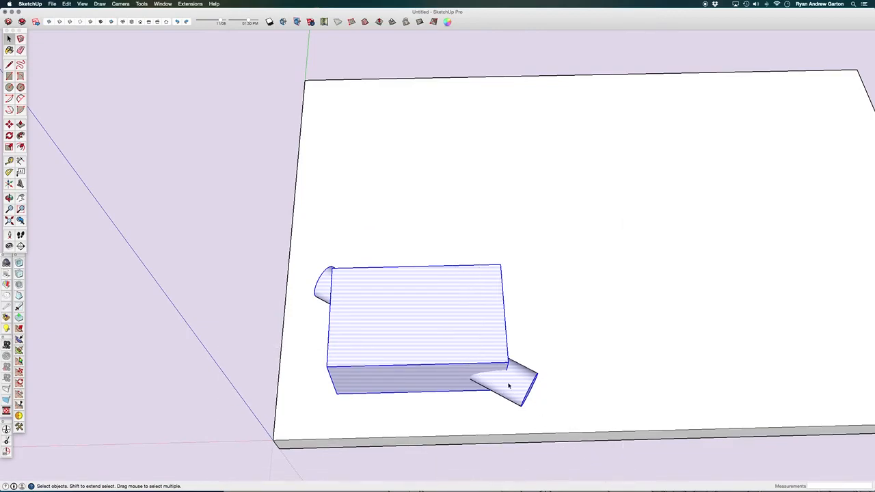
{"action": "left_click_drag", "start_coordinate": [237, 199], "coordinate": [580, 435]}
{"action": "left_click_drag", "start_coordinate": [185, 199], "coordinate": [586, 460]}
{"action": "scroll", "coordinate": [478, 339], "scroll_direction": "up", "scroll_amount": 3}
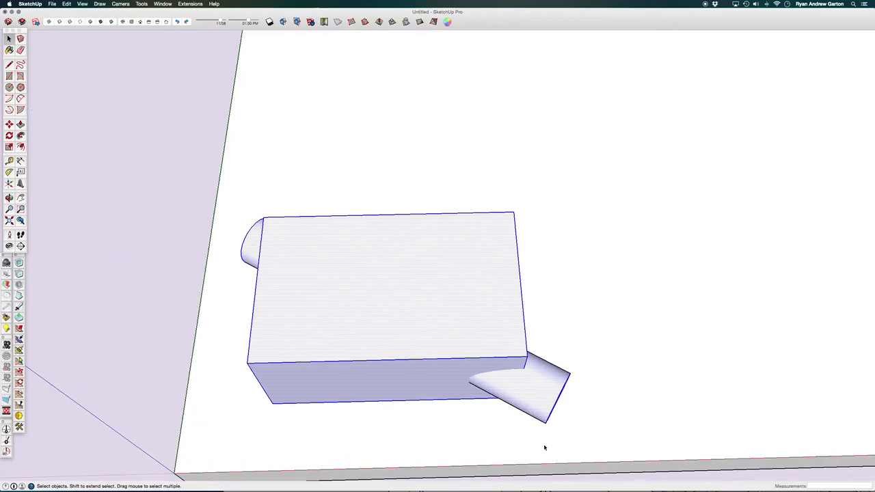
{"action": "mouse_move", "coordinate": [495, 373]}
{"action": "middle_mouse_down"}
{"action": "mouse_move", "coordinate": [445, 261]}
{"action": "mouse_move", "coordinate": [515, 353]}
{"action": "middle_mouse_up"}
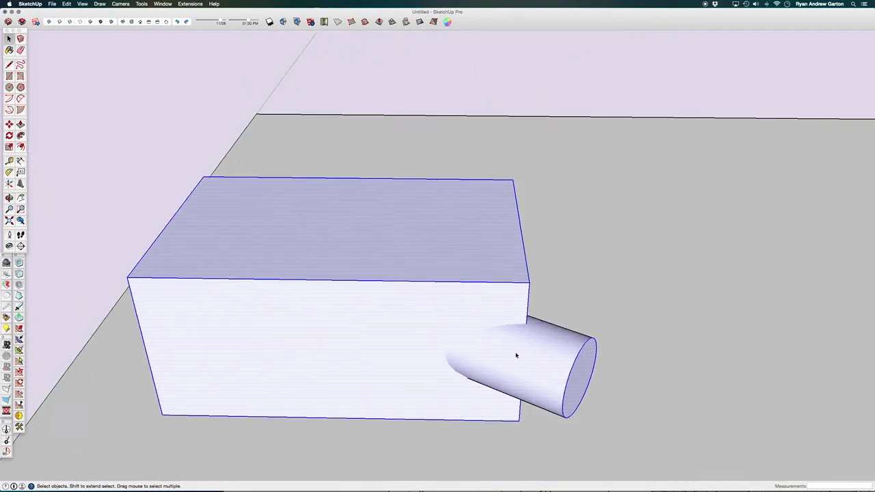
{"action": "scroll", "coordinate": [516, 353], "scroll_direction": "up", "scroll_amount": 3}
{"action": "right_click", "coordinate": [477, 268]}
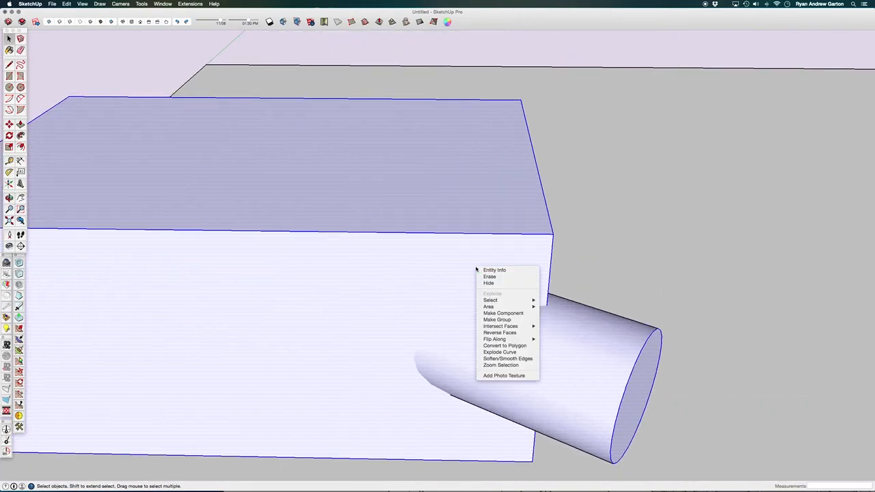
{"action": "mouse_move", "coordinate": [500, 328]}
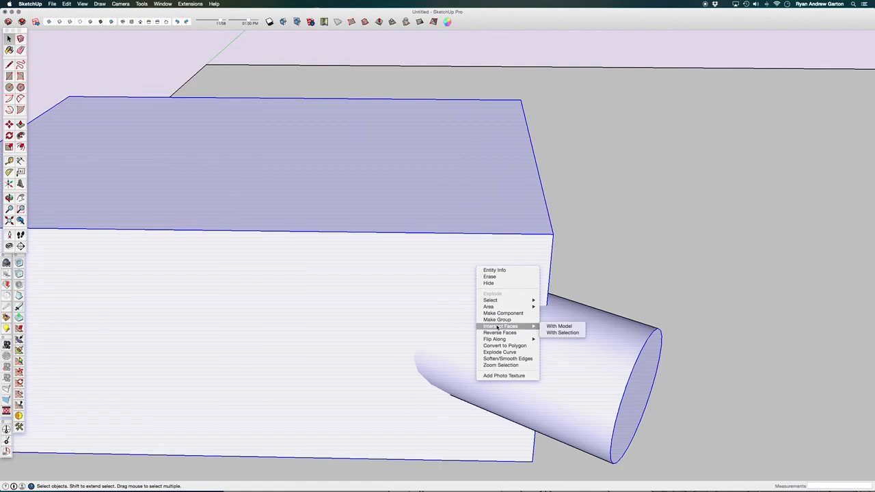
{"action": "left_click", "coordinate": [556, 335]}
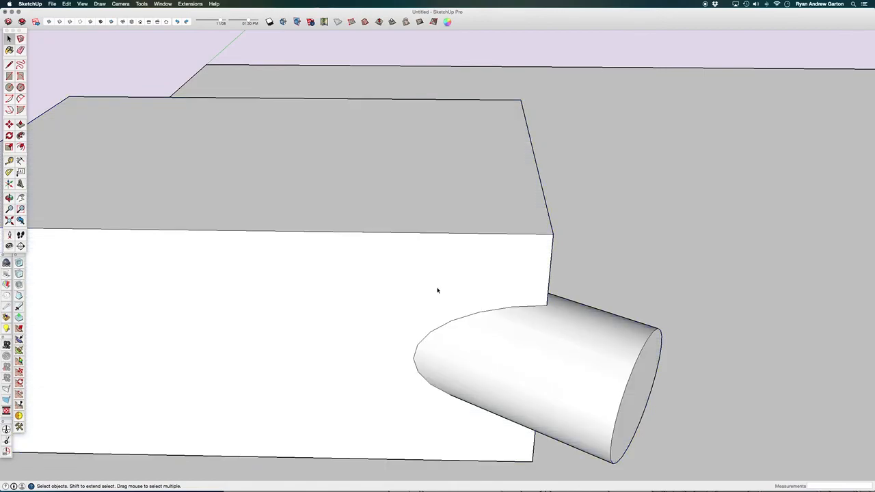
Examine the intersection edges where the cylinder meets the box at both opposite corners
{"action": "key", "text": "o"}
{"action": "left_click_drag", "start_coordinate": [488, 308], "coordinate": [283, 313]}
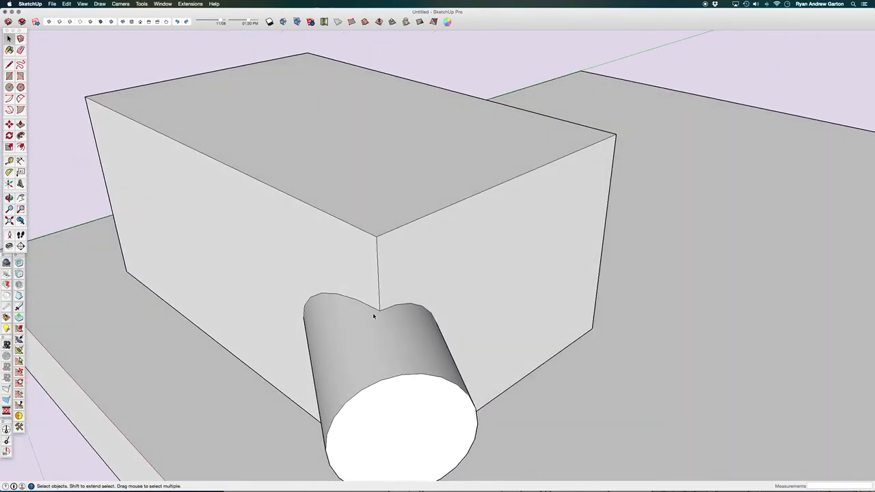
{"action": "middle_click_drag", "start_coordinate": [316, 300], "coordinate": [222, 279]}
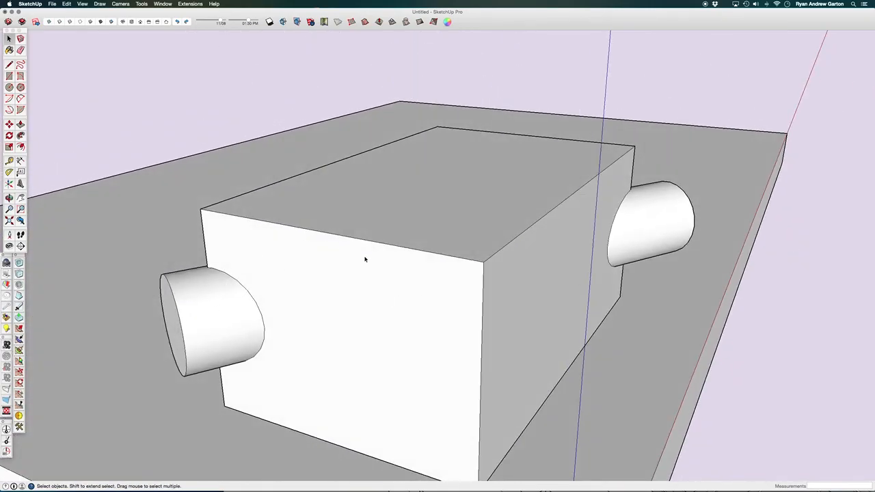
{"action": "scroll", "coordinate": [365, 260], "scroll_direction": "down", "scroll_amount": 3}
{"action": "middle_click_drag", "start_coordinate": [355, 289], "coordinate": [164, 274]}
{"action": "scroll", "coordinate": [385, 230], "scroll_direction": "down", "scroll_amount": 3}
{"action": "middle_click_drag", "start_coordinate": [385, 231], "coordinate": [42, 394]}
Delete the box's top face temporarily to look at the cylinder running through the inside
{"action": "left_click", "coordinate": [416, 262]}
{"action": "middle_click_drag", "start_coordinate": [399, 239], "coordinate": [468, 260]}
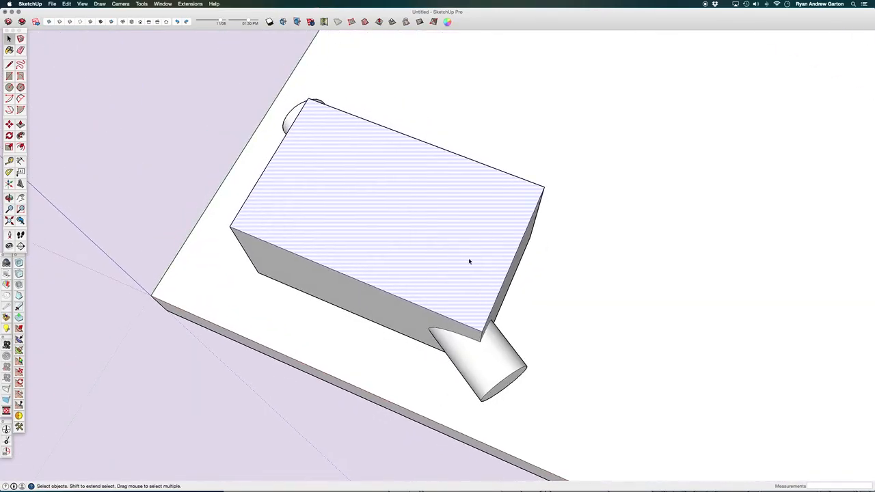
{"action": "key", "text": "Delete"}
{"action": "middle_click_drag", "start_coordinate": [376, 239], "coordinate": [549, 123]}
{"action": "scroll", "coordinate": [513, 180], "scroll_direction": "up", "scroll_amount": 3}
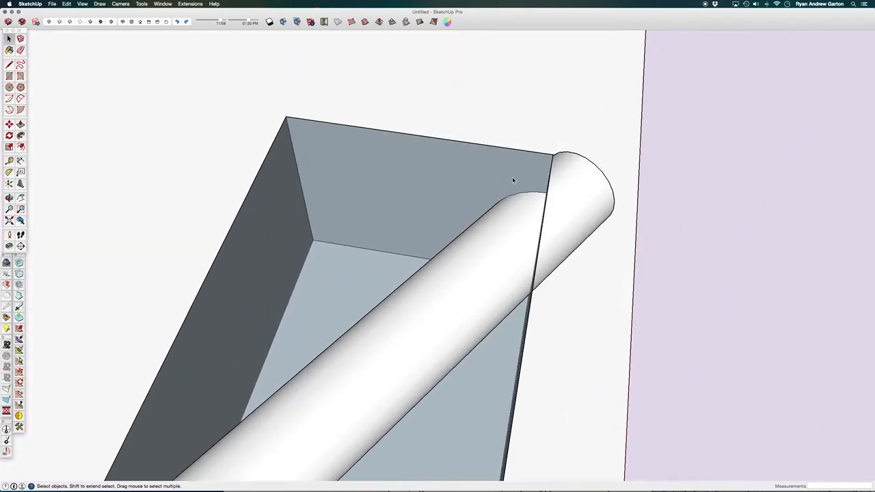
{"action": "scroll", "coordinate": [513, 180], "scroll_direction": "up", "scroll_amount": 2}
{"action": "scroll", "coordinate": [527, 198], "scroll_direction": "down", "scroll_amount": 2}
{"action": "middle_click_drag", "start_coordinate": [518, 201], "coordinate": [486, 351]}
Delete the cylinder portions protruding from the two opposite corners of the box, keeping the intersection outlines
{"action": "left_click", "coordinate": [426, 370]}
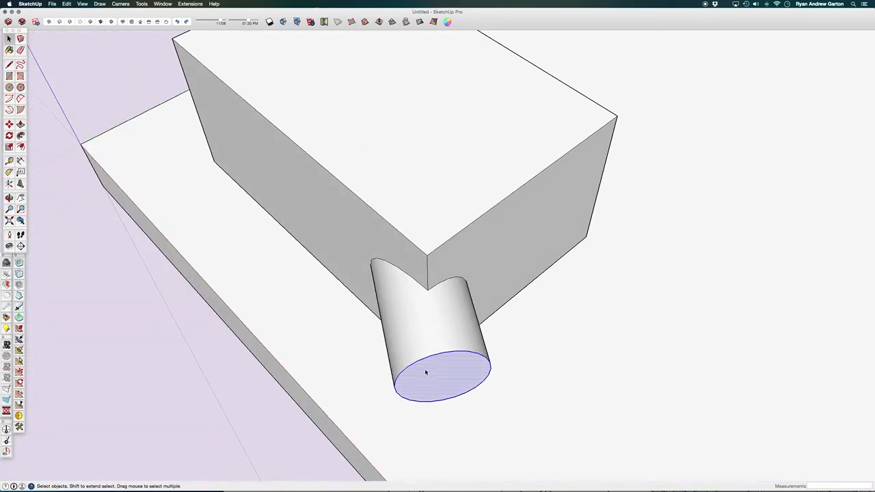
{"action": "key", "text": "super+z"}
{"action": "middle_click_drag", "start_coordinate": [409, 305], "coordinate": [658, 248]}
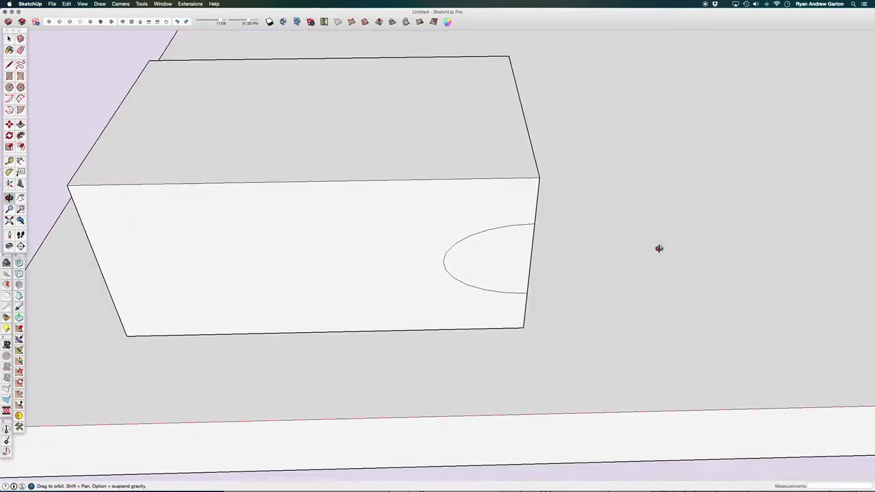
{"action": "scroll", "coordinate": [643, 256], "scroll_direction": "down", "scroll_amount": 5}
{"action": "middle_click_drag", "start_coordinate": [517, 262], "coordinate": [524, 328]}
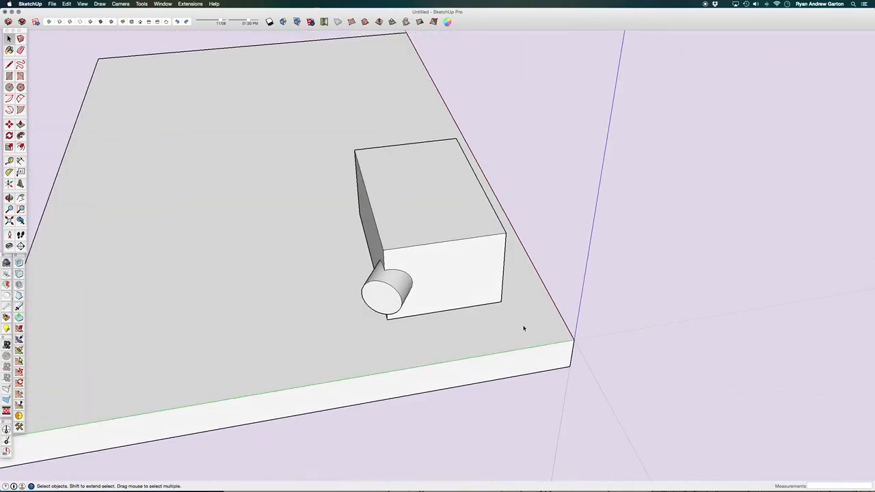
{"action": "triple_click", "coordinate": [390, 300]}
{"action": "scroll", "coordinate": [384, 300], "scroll_direction": "up", "scroll_amount": 3}
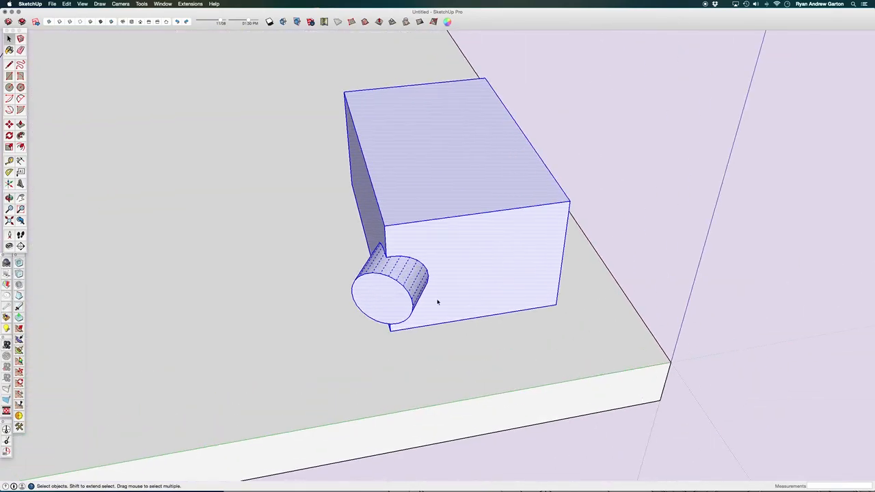
{"action": "left_click", "coordinate": [378, 308]}
{"action": "middle_click_drag", "start_coordinate": [373, 301], "coordinate": [797, 219]}
{"action": "scroll", "coordinate": [434, 276], "scroll_direction": "up", "scroll_amount": 2}
{"action": "scroll", "coordinate": [609, 231], "scroll_direction": "down", "scroll_amount": 2}
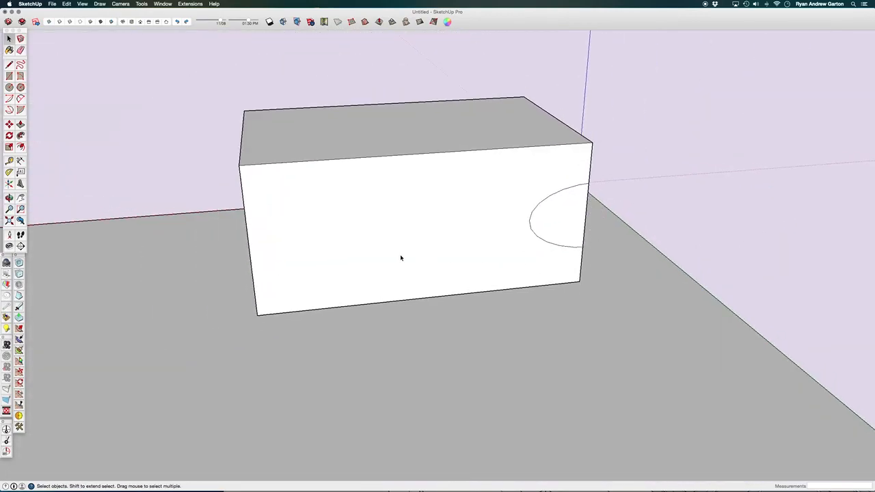
Delete the corner edge segments and faces inside the cylinder outlines to open a round hole through the box
{"action": "middle_click_drag", "start_coordinate": [419, 257], "coordinate": [838, 248]}
{"action": "middle_click_drag", "start_coordinate": [404, 270], "coordinate": [535, 281]}
{"action": "left_click", "coordinate": [445, 270]}
{"action": "left_click", "coordinate": [536, 253]}
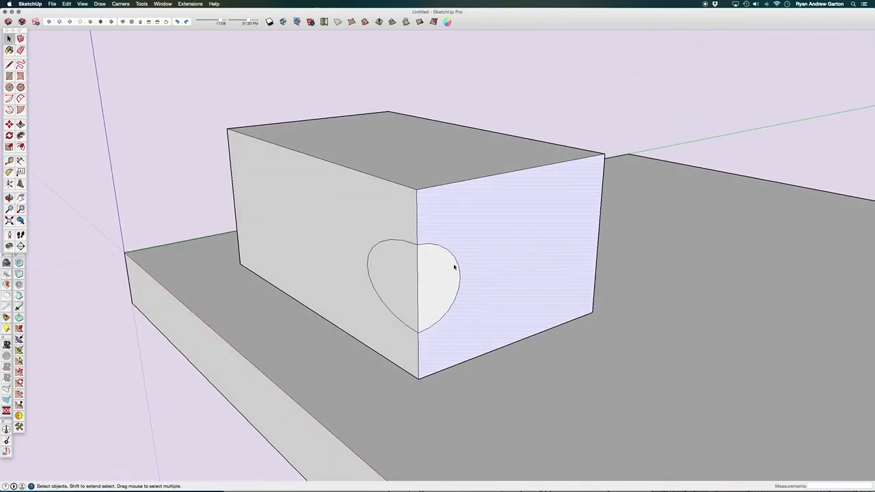
{"action": "left_click", "coordinate": [420, 280]}
{"action": "key", "text": "Delete"}
{"action": "middle_click_drag", "start_coordinate": [448, 306], "coordinate": [442, 242]}
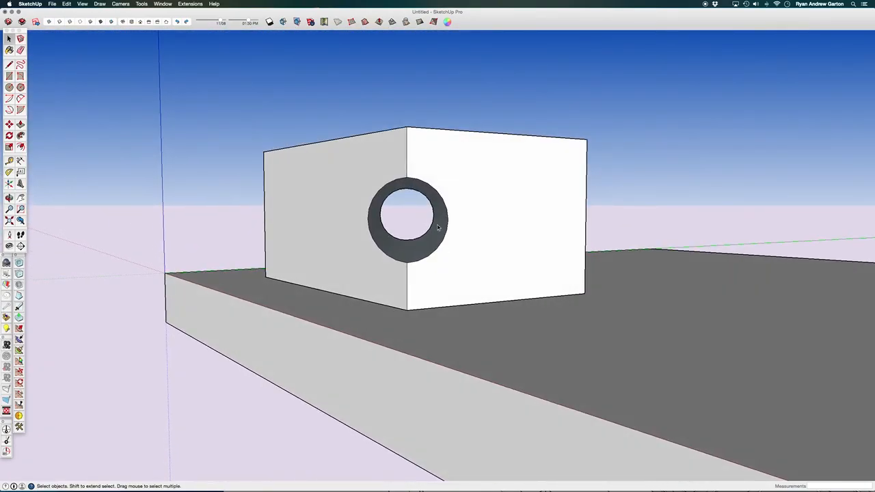
Toggle the X-ray face style to examine the diagonal hole running through the box
{"action": "middle_click_drag", "start_coordinate": [411, 177], "coordinate": [50, 289]}
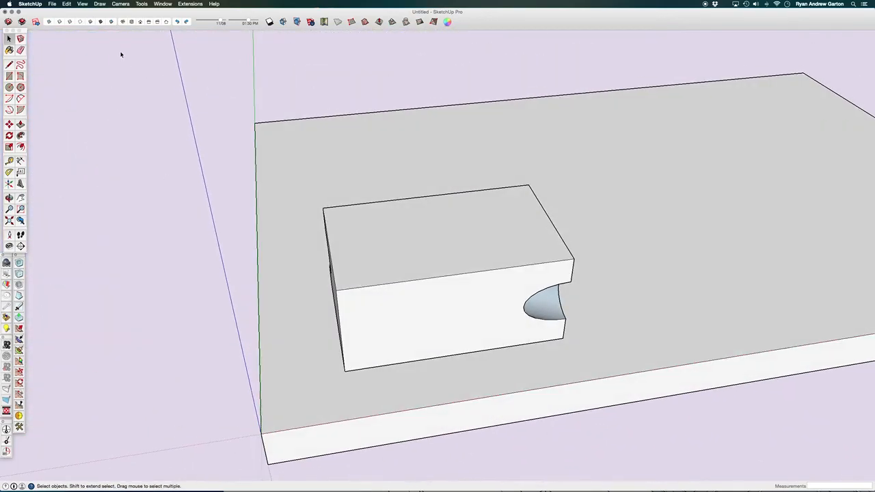
{"action": "left_click", "coordinate": [51, 22]}
{"action": "middle_click_drag", "start_coordinate": [384, 313], "coordinate": [335, 276]}
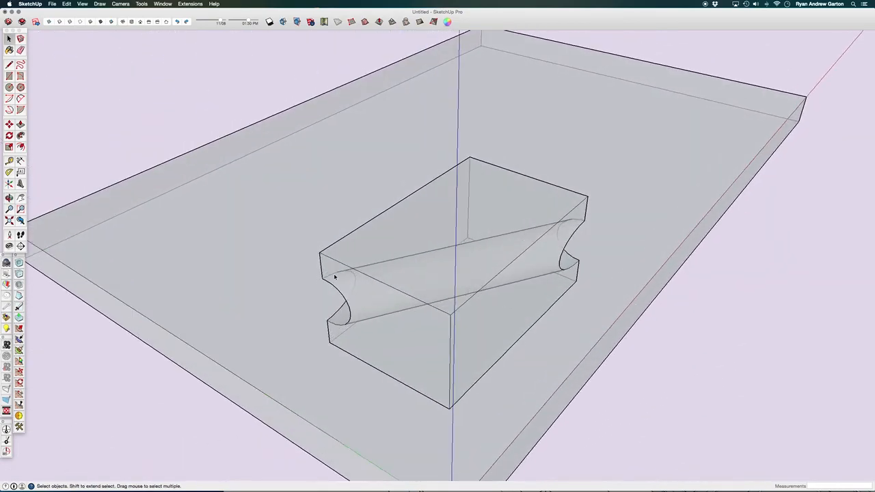
{"action": "scroll", "coordinate": [334, 276], "scroll_direction": "up", "scroll_amount": 2}
{"action": "scroll", "coordinate": [318, 268], "scroll_direction": "down", "scroll_amount": 4}
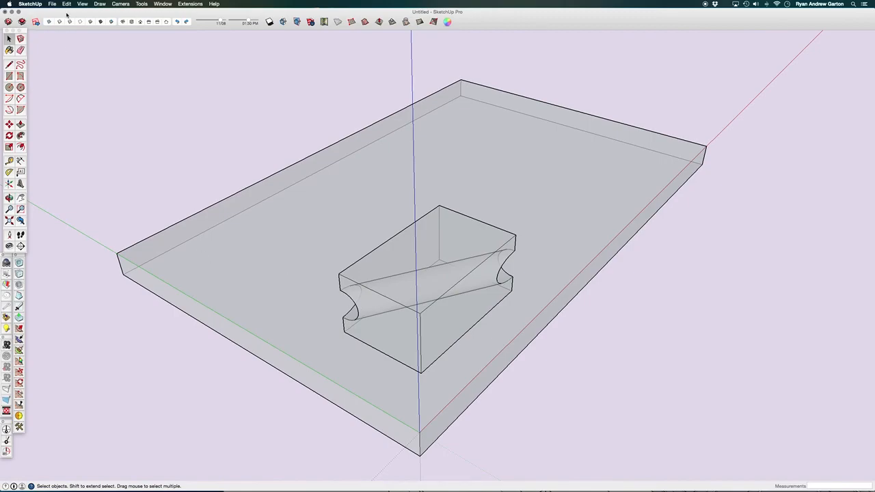
{"action": "left_click", "coordinate": [50, 22]}
Push/pull the slab's sides outward to enlarge it to several times the box's size
{"action": "middle_click_drag", "start_coordinate": [436, 262], "coordinate": [380, 391]}
{"action": "double_click", "coordinate": [403, 303]}
{"action": "middle_click_drag", "start_coordinate": [403, 303], "coordinate": [306, 234]}
{"action": "scroll", "coordinate": [342, 236], "scroll_direction": "down", "scroll_amount": 4}
{"action": "key", "text": "p"}
{"action": "left_click_drag", "start_coordinate": [465, 313], "coordinate": [758, 390]}
{"action": "middle_click_drag", "start_coordinate": [758, 390], "coordinate": [359, 367]}
{"action": "left_click_drag", "start_coordinate": [348, 348], "coordinate": [578, 359]}
{"action": "middle_click_drag", "start_coordinate": [592, 150], "coordinate": [692, 349]}
{"action": "scroll", "coordinate": [594, 229], "scroll_direction": "up", "scroll_amount": 4}
{"action": "middle_click_drag", "start_coordinate": [594, 228], "coordinate": [366, 280], "text": "shift"}
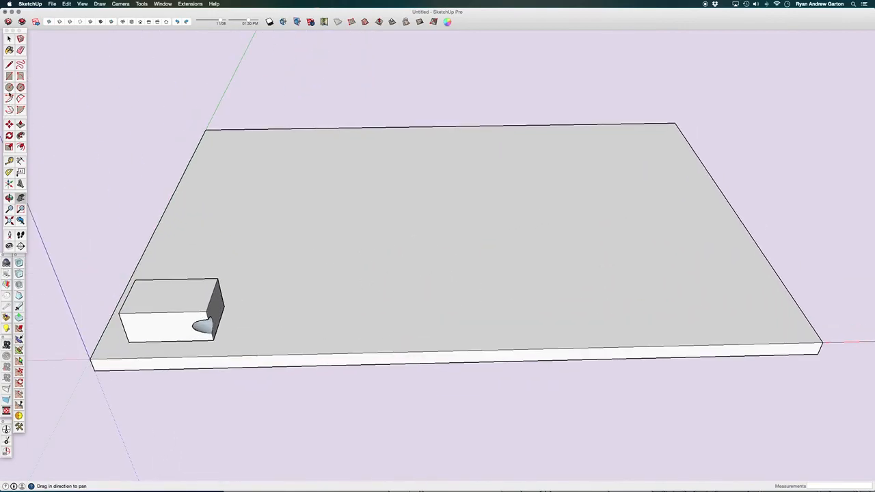
Draw two wavy freehand curves that join into a long closed outline on the slab beside the box
{"action": "middle_click_drag", "start_coordinate": [251, 240], "coordinate": [270, 344]}
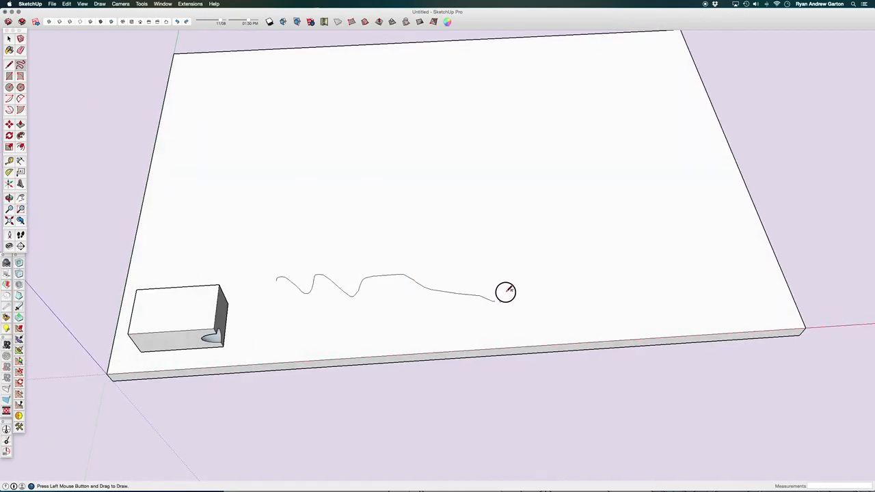
{"action": "left_click_drag", "start_coordinate": [600, 209], "coordinate": [600, 209]}
{"action": "scroll", "coordinate": [283, 274], "scroll_direction": "up", "scroll_amount": 2}
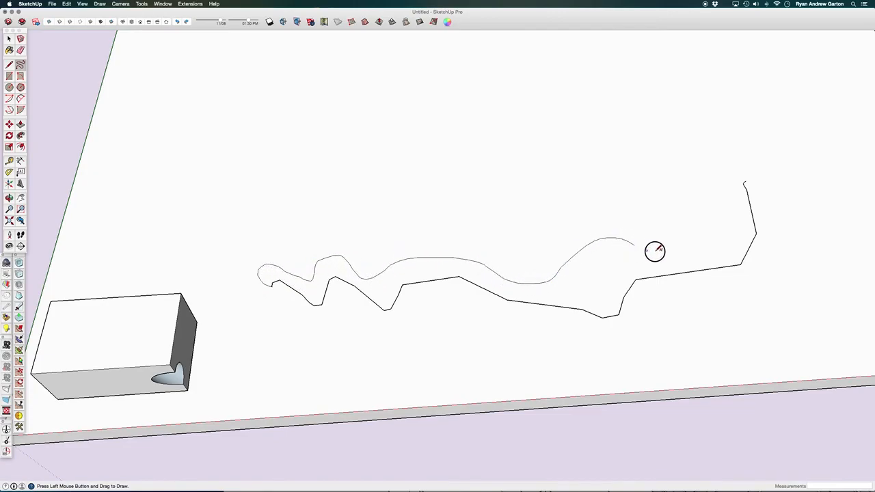
{"action": "left_click_drag", "start_coordinate": [739, 180], "coordinate": [745, 181]}
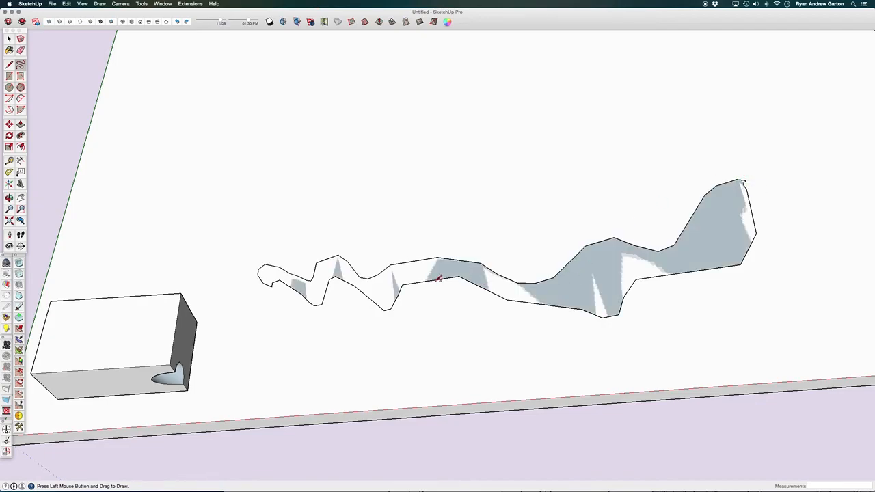
Push/pull the closed wavy face upward into a solid more than 39' high
{"action": "scroll", "coordinate": [438, 278], "scroll_direction": "down", "scroll_amount": 3}
{"action": "key", "text": "p"}
{"action": "left_click", "coordinate": [576, 273]}
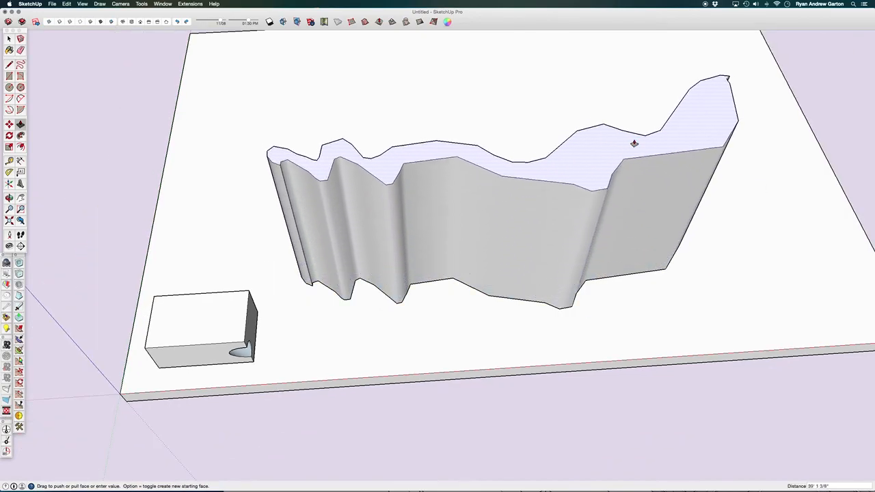
{"action": "left_click", "coordinate": [628, 111]}
Select all connected geometry of the extruded wavy solid and group it
{"action": "middle_click_drag", "start_coordinate": [390, 349], "coordinate": [322, 90]}
{"action": "scroll", "coordinate": [344, 231], "scroll_direction": "down", "scroll_amount": 5}
{"action": "key", "text": "space"}
{"action": "middle_click_drag", "start_coordinate": [345, 233], "coordinate": [375, 215]}
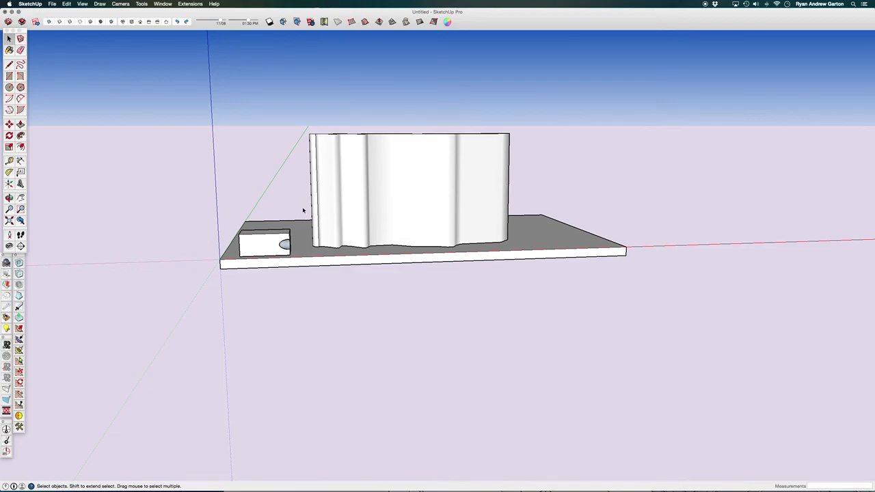
{"action": "middle_click_drag", "start_coordinate": [551, 173], "coordinate": [292, 198]}
{"action": "middle_click_drag", "start_coordinate": [498, 169], "coordinate": [440, 158]}
{"action": "mouse_move", "coordinate": [245, 76]}
{"action": "middle_mouse_down"}
{"action": "mouse_move", "coordinate": [412, 334]}
{"action": "mouse_move", "coordinate": [413, 324]}
{"action": "middle_mouse_up"}
{"action": "left_click", "coordinate": [330, 164]}
{"action": "middle_click_drag", "start_coordinate": [342, 142], "coordinate": [389, 260]}
{"action": "double_click", "coordinate": [390, 260]}
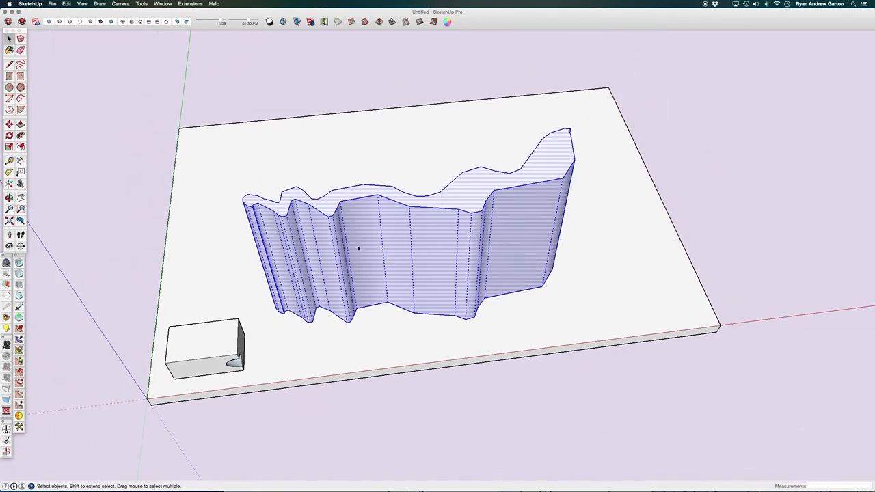
{"action": "key", "text": "g"}
Select the whole notched box and move it off the slab, just beyond the slab's corner
{"action": "scroll", "coordinate": [442, 333], "scroll_direction": "down", "scroll_amount": 3}
{"action": "left_click_drag", "start_coordinate": [203, 289], "coordinate": [339, 394]}
{"action": "scroll", "coordinate": [357, 367], "scroll_direction": "up", "scroll_amount": 2}
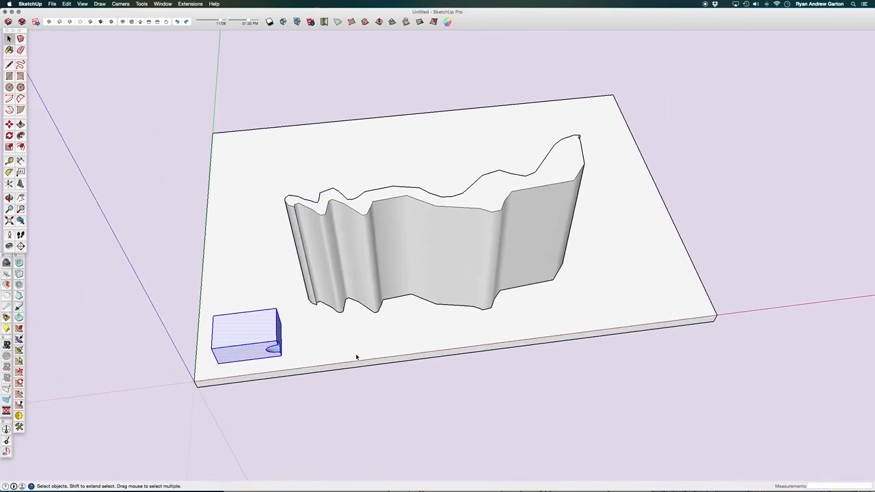
{"action": "key", "text": "m"}
{"action": "left_click", "coordinate": [373, 348]}
{"action": "left_click", "coordinate": [273, 341]}
Draw a long rectangle on the slab behind the wavy solid
{"action": "key", "text": "h"}
{"action": "mouse_move", "coordinate": [345, 331]}
{"action": "middle_mouse_down"}
{"action": "mouse_move", "coordinate": [498, 191]}
{"action": "mouse_move", "coordinate": [463, 303]}
{"action": "mouse_move", "coordinate": [458, 352]}
{"action": "mouse_move", "coordinate": [418, 401]}
{"action": "middle_mouse_up"}
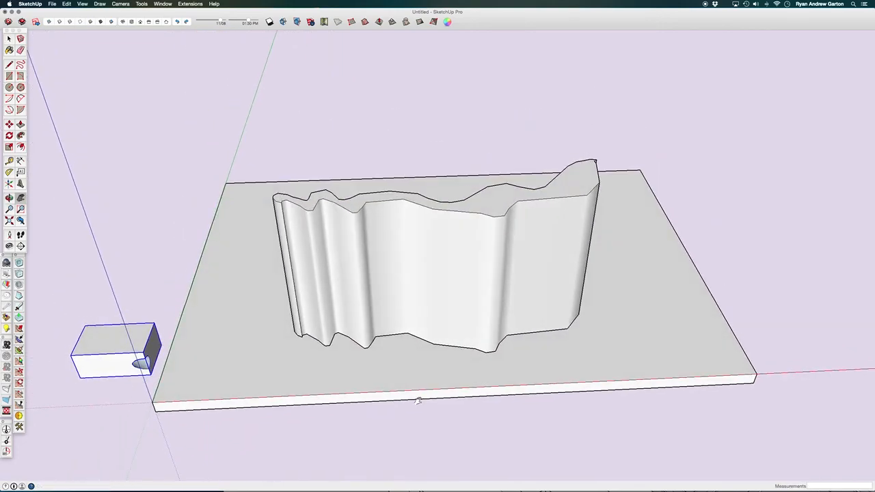
{"action": "left_click", "coordinate": [10, 77]}
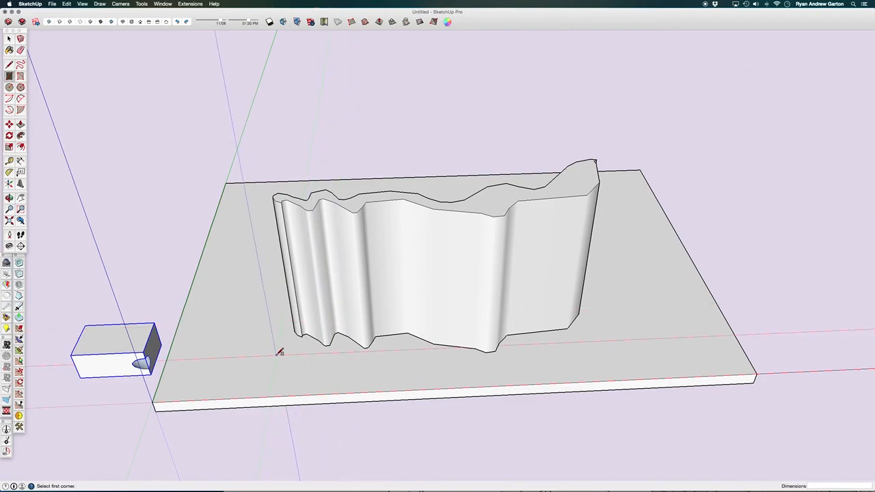
{"action": "mouse_move", "coordinate": [321, 281]}
{"action": "middle_mouse_down"}
{"action": "mouse_move", "coordinate": [287, 441]}
{"action": "mouse_move", "coordinate": [275, 354]}
{"action": "mouse_move", "coordinate": [290, 395]}
{"action": "mouse_move", "coordinate": [296, 356]}
{"action": "mouse_move", "coordinate": [324, 371]}
{"action": "mouse_move", "coordinate": [278, 180]}
{"action": "middle_mouse_up"}
{"action": "left_click", "coordinate": [267, 157]}
{"action": "left_click", "coordinate": [600, 196]}
Group the rectangle and, inside the group, push/pull it up into a tall box behind the wavy solid
{"action": "key", "text": "space"}
{"action": "middle_click_drag", "start_coordinate": [479, 185], "coordinate": [432, 198]}
{"action": "key", "text": "super+g"}
{"action": "double_click", "coordinate": [429, 184]}
{"action": "key", "text": "p"}
{"action": "left_click", "coordinate": [438, 178]}
{"action": "left_click", "coordinate": [383, 301]}
Draw an arc across the box's back face, from high on one side edge to low on the opposite edge
{"action": "middle_click_drag", "start_coordinate": [383, 301], "coordinate": [721, 177]}
{"action": "key", "text": "a"}
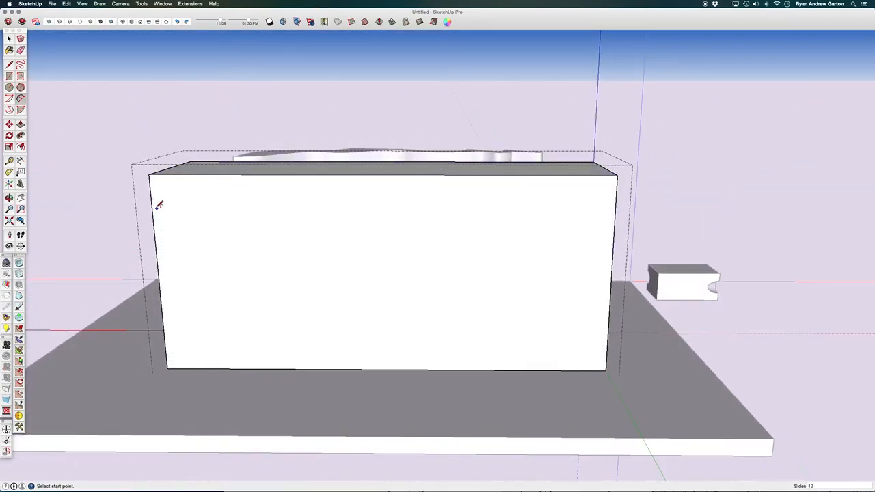
{"action": "left_click", "coordinate": [607, 331]}
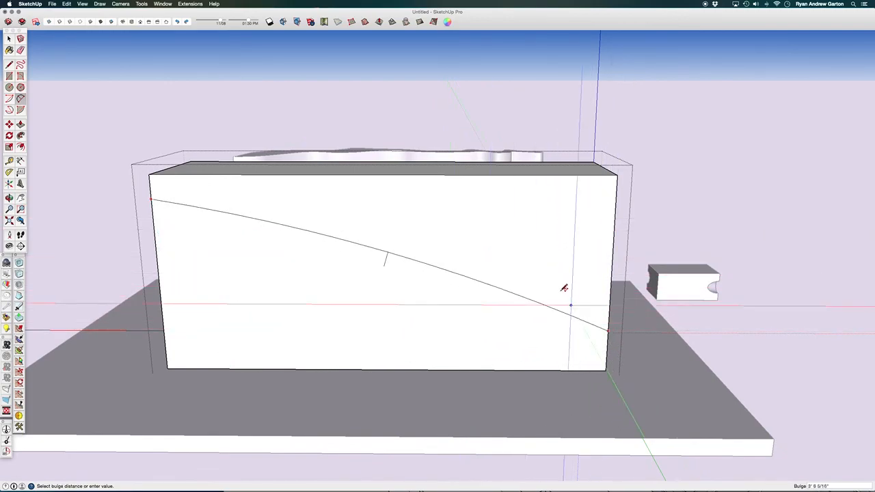
{"action": "left_click", "coordinate": [551, 273]}
Push/pull the area above the arc through the box to cut it away and give the box a curved top
{"action": "middle_click_drag", "start_coordinate": [552, 269], "coordinate": [519, 305]}
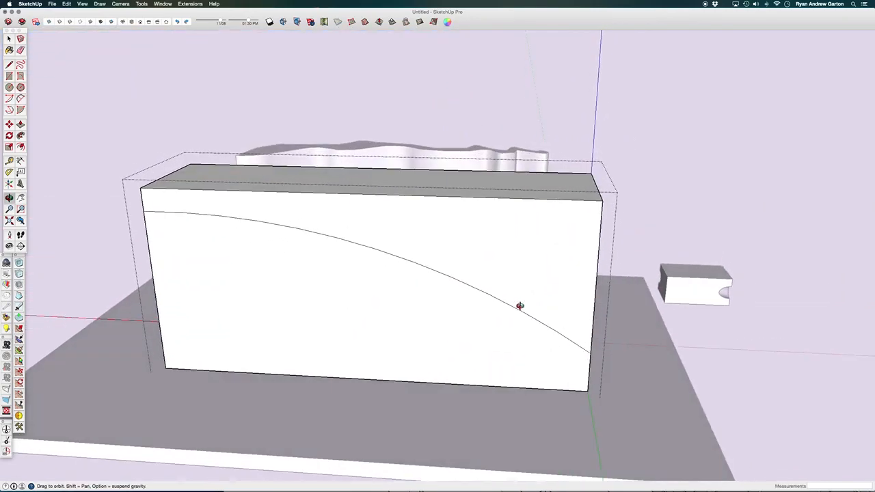
{"action": "key", "text": "p"}
{"action": "left_click_drag", "start_coordinate": [538, 258], "coordinate": [522, 225]}
{"action": "scroll", "coordinate": [477, 285], "scroll_direction": "down", "scroll_amount": 3}
{"action": "middle_click_drag", "start_coordinate": [476, 285], "coordinate": [509, 382]}
Push/pull the curved-top box's long face about 70' outward, across and past the wavy solid
{"action": "scroll", "coordinate": [463, 281], "scroll_direction": "up", "scroll_amount": 3}
{"action": "double_click", "coordinate": [458, 266]}
{"action": "scroll", "coordinate": [450, 268], "scroll_direction": "down", "scroll_amount": 2}
{"action": "scroll", "coordinate": [448, 269], "scroll_direction": "down", "scroll_amount": 1}
{"action": "key", "text": "p"}
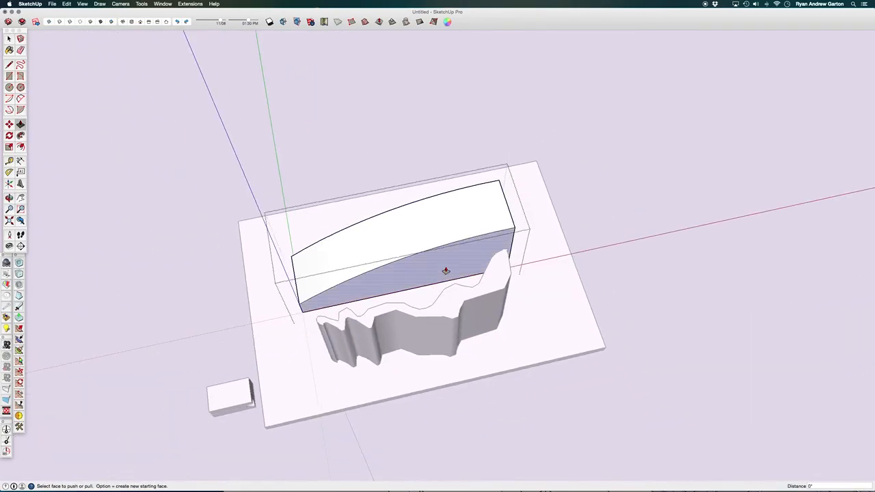
{"action": "left_click_drag", "start_coordinate": [446, 269], "coordinate": [517, 397]}
Push/pull the curved block's bottom face down until it extends below the slab
{"action": "middle_click_drag", "start_coordinate": [518, 397], "coordinate": [417, 305]}
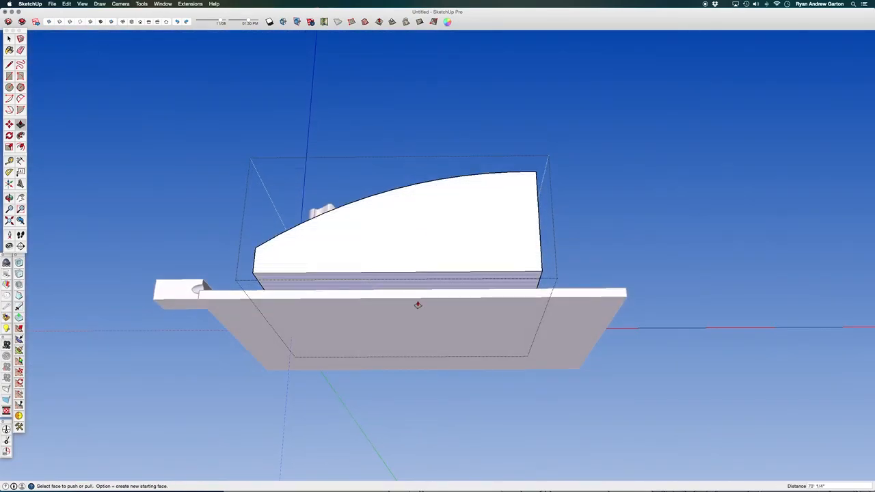
{"action": "left_click_drag", "start_coordinate": [411, 289], "coordinate": [414, 332]}
{"action": "middle_click_drag", "start_coordinate": [291, 143], "coordinate": [457, 340]}
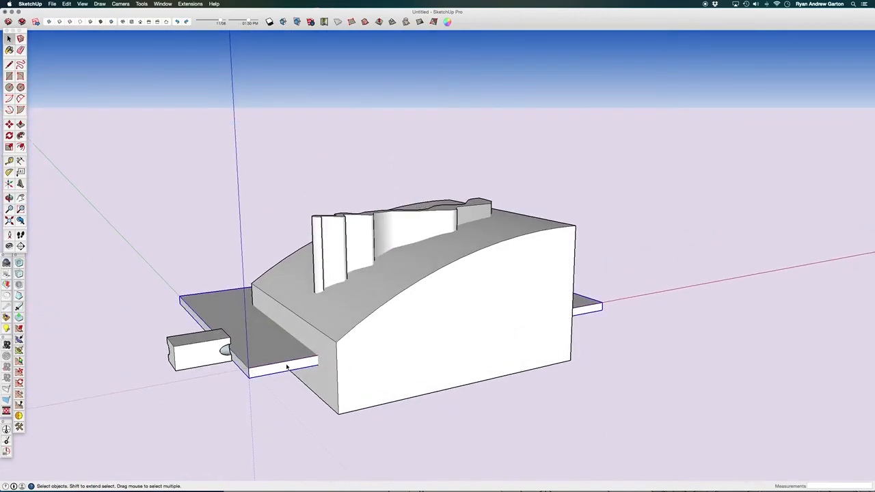
Delete the flat slab and the notched box
{"action": "key", "text": "Delete"}
{"action": "middle_click_drag", "start_coordinate": [284, 328], "coordinate": [487, 395]}
{"action": "key", "text": "Delete"}
Examine how the wavy solid passes through the curved block, using X-ray display, a front view and parallel projection
{"action": "scroll", "coordinate": [208, 363], "scroll_direction": "up", "scroll_amount": 5}
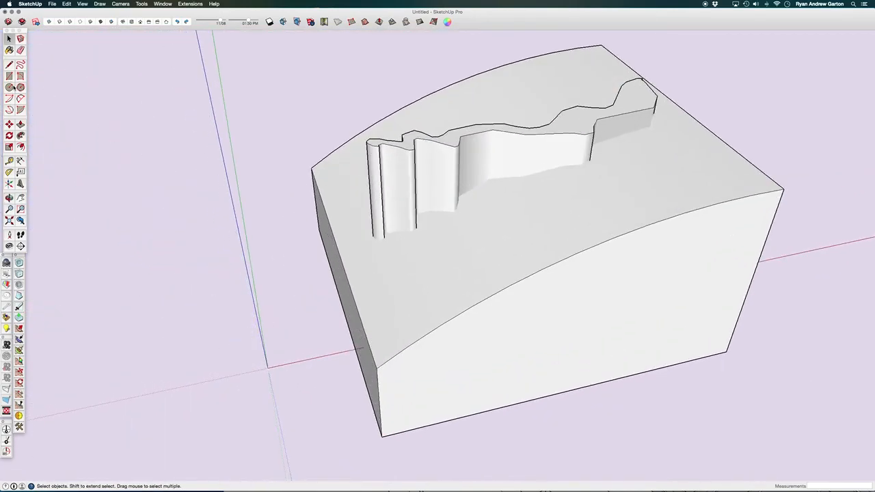
{"action": "left_click", "coordinate": [50, 21]}
{"action": "middle_click_drag", "start_coordinate": [533, 177], "coordinate": [368, 223]}
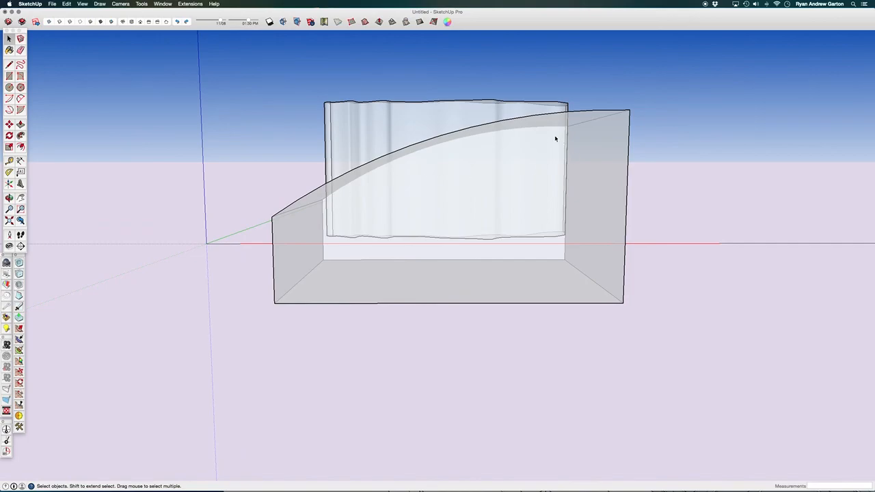
{"action": "left_click", "coordinate": [140, 22]}
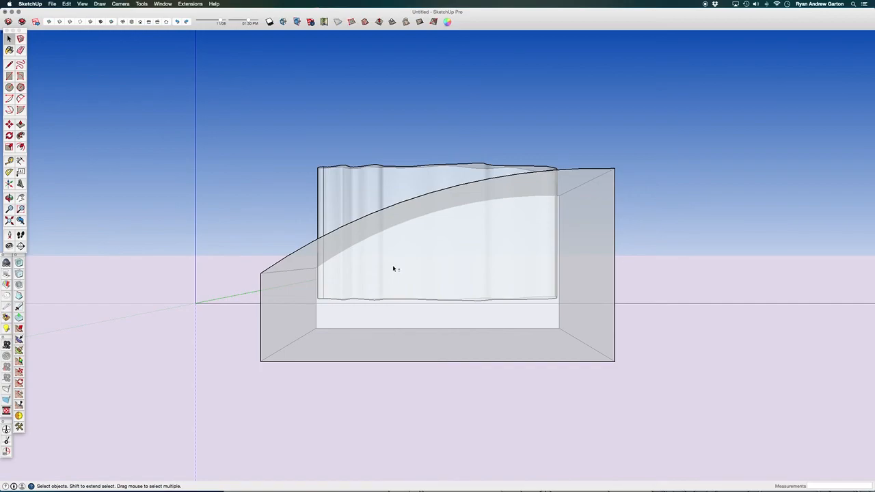
{"action": "key", "text": "shift+p"}
{"action": "scroll", "coordinate": [391, 216], "scroll_direction": "up", "scroll_amount": 2}
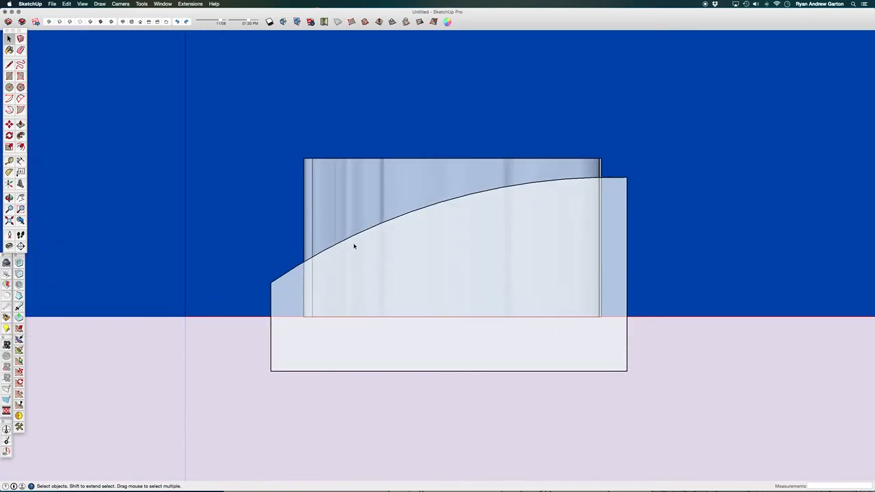
{"action": "middle_click_drag", "start_coordinate": [485, 206], "coordinate": [519, 260]}
{"action": "key", "text": "shift+p"}
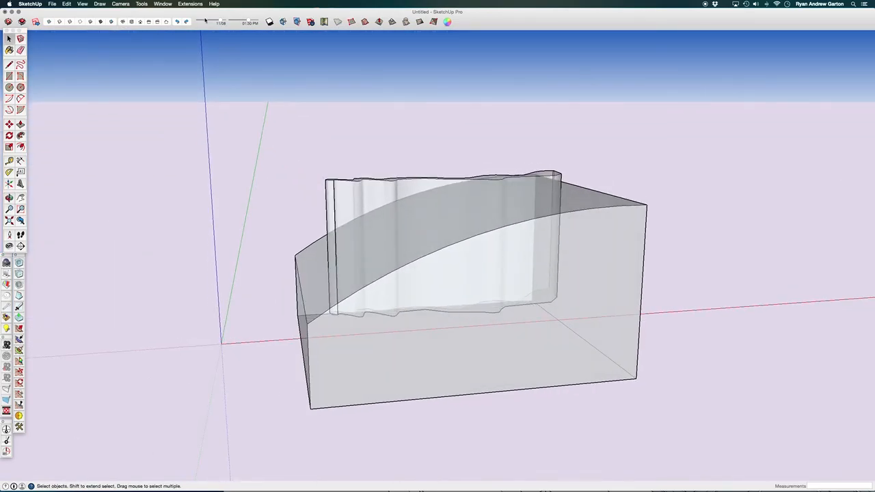
{"action": "left_click", "coordinate": [48, 21]}
{"action": "middle_click_drag", "start_coordinate": [468, 232], "coordinate": [486, 335]}
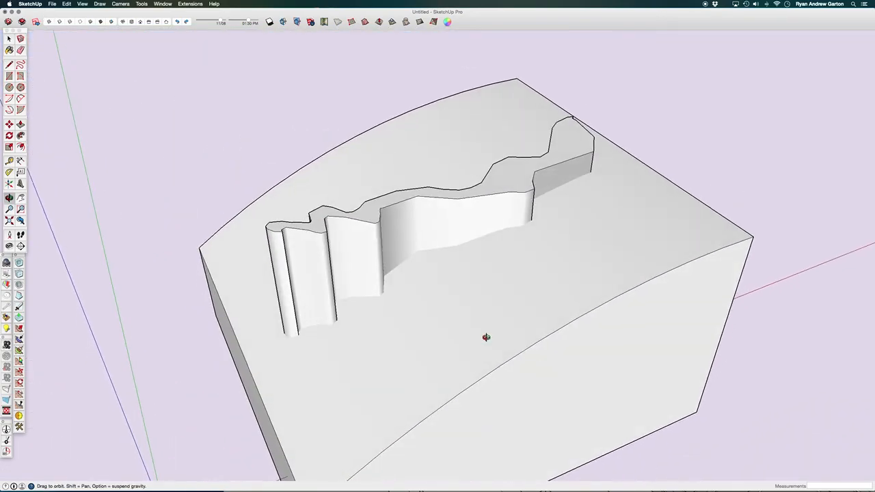
{"action": "scroll", "coordinate": [432, 262], "scroll_direction": "up", "scroll_amount": 5}
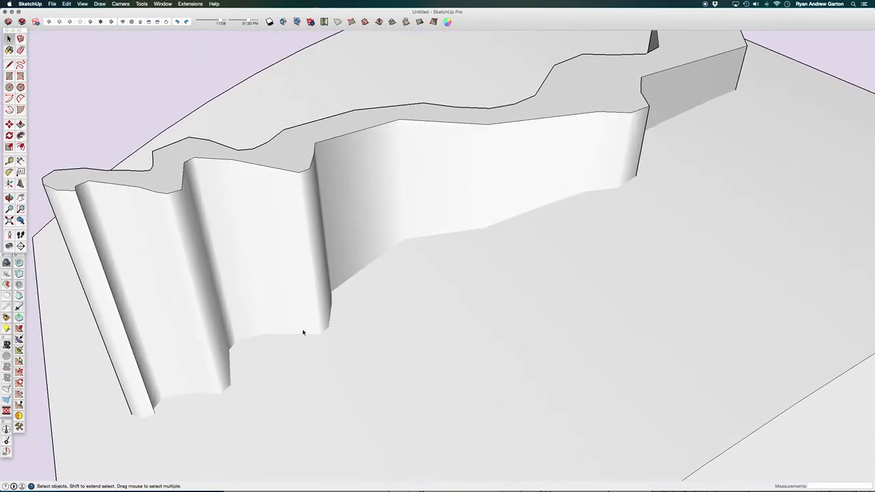
Inside the curved block's group, delete the side, end and bottom faces and leftover edges, keeping only the curved top surface
{"action": "scroll", "coordinate": [368, 233], "scroll_direction": "down", "scroll_amount": 10}
{"action": "middle_click_drag", "start_coordinate": [354, 228], "coordinate": [617, 256]}
{"action": "left_click", "coordinate": [617, 256]}
{"action": "left_click_drag", "start_coordinate": [623, 335], "coordinate": [609, 327]}
{"action": "scroll", "coordinate": [528, 297], "scroll_direction": "down", "scroll_amount": 3}
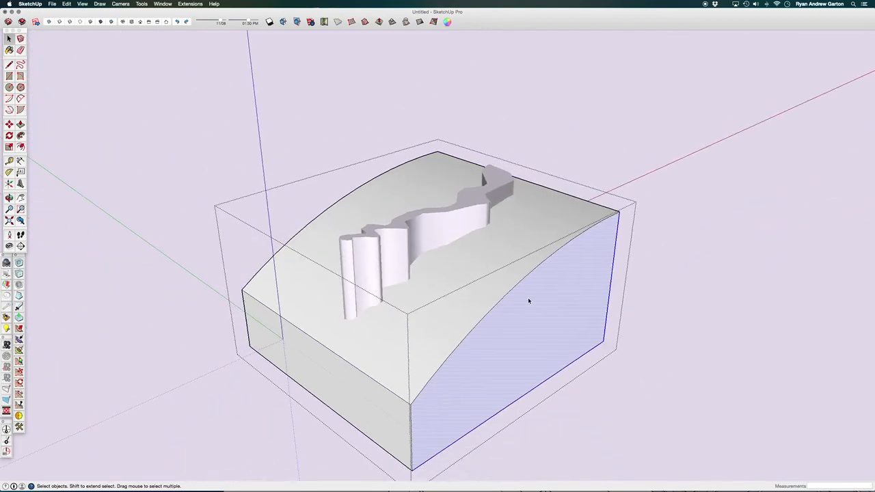
{"action": "key", "text": "Delete"}
{"action": "middle_click_drag", "start_coordinate": [239, 362], "coordinate": [311, 374]}
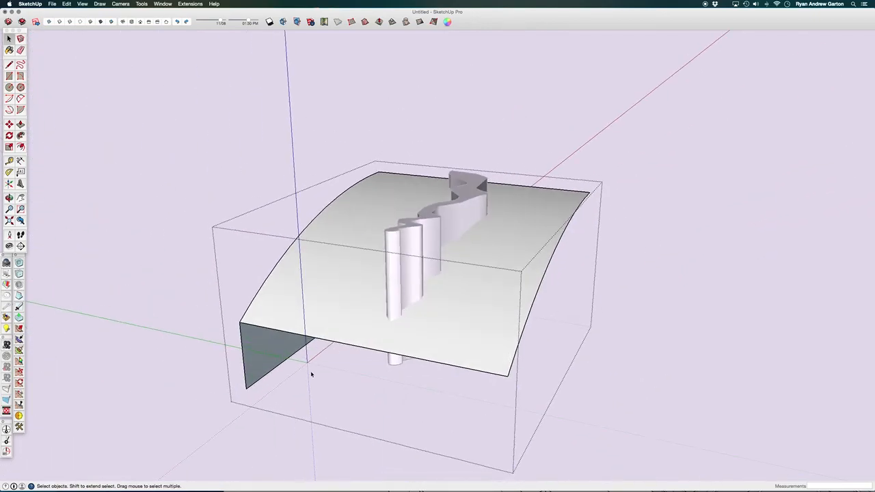
{"action": "middle_click_drag", "start_coordinate": [215, 371], "coordinate": [378, 213]}
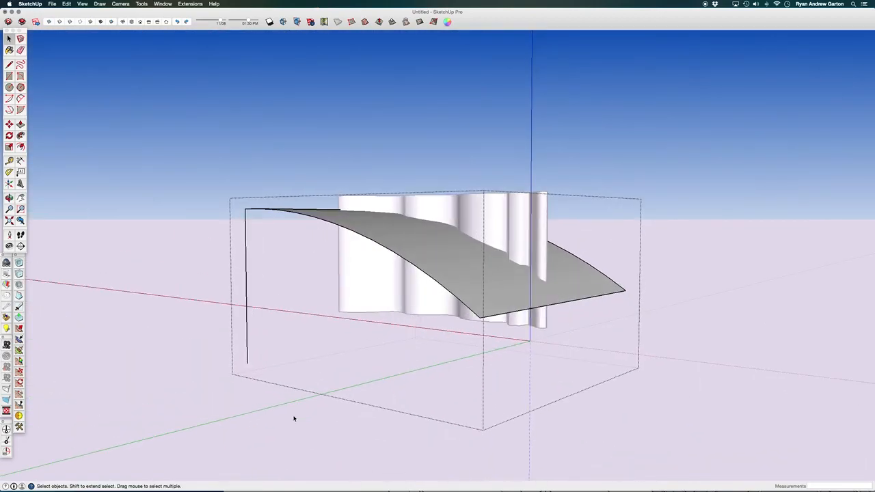
{"action": "middle_click_drag", "start_coordinate": [322, 262], "coordinate": [357, 255]}
{"action": "middle_click_drag", "start_coordinate": [477, 192], "coordinate": [631, 335]}
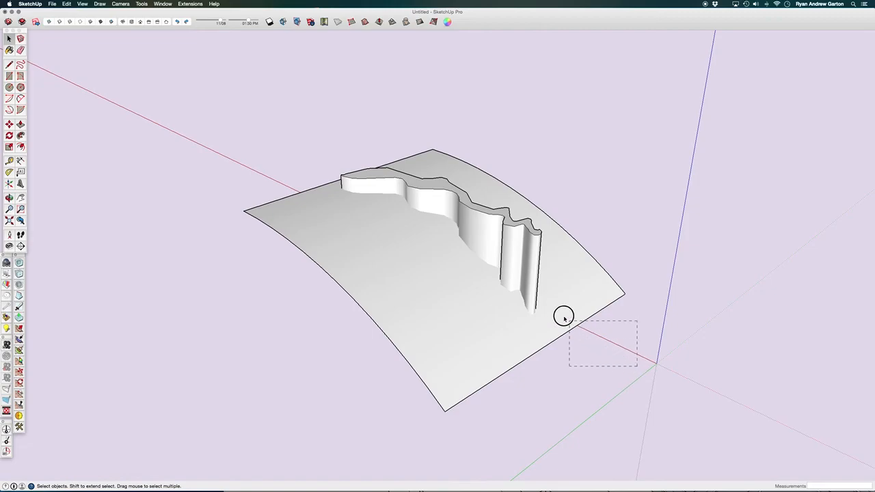
Select the wavy solid and the curved surface groups and explode them
{"action": "left_click_drag", "start_coordinate": [418, 240], "coordinate": [425, 242]}
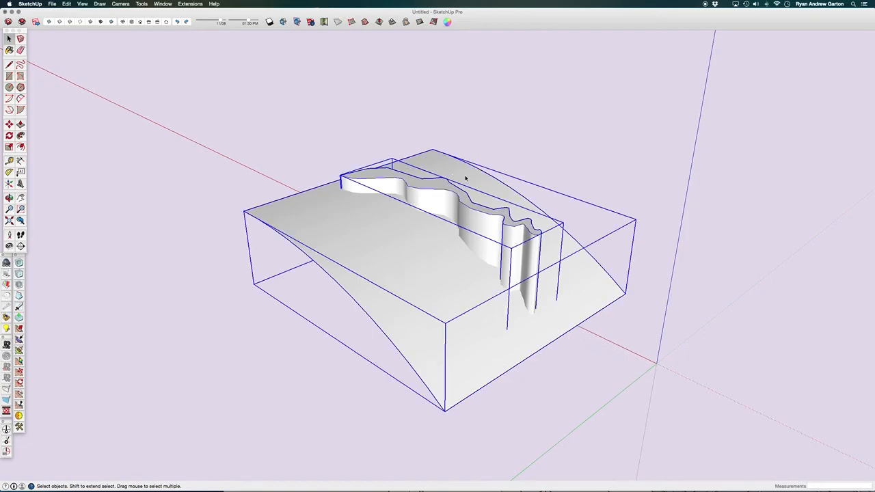
{"action": "right_click", "coordinate": [480, 233]}
{"action": "left_click", "coordinate": [498, 263]}
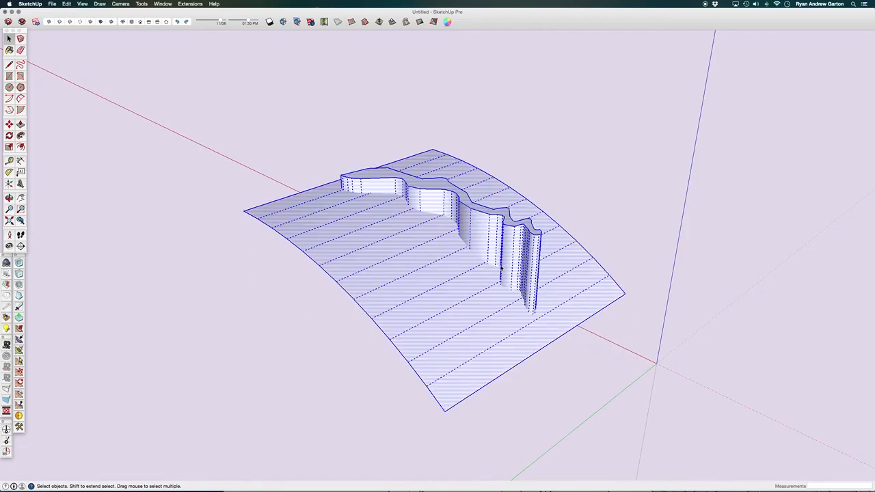
Select the wavy solid and the curved surface together and intersect their faces with the selection
{"action": "left_click_drag", "start_coordinate": [275, 170], "coordinate": [743, 446]}
{"action": "middle_click_drag", "start_coordinate": [557, 361], "coordinate": [341, 115]}
{"action": "left_click_drag", "start_coordinate": [153, 86], "coordinate": [795, 419]}
{"action": "scroll", "coordinate": [455, 260], "scroll_direction": "up", "scroll_amount": 2}
{"action": "right_click", "coordinate": [458, 218]}
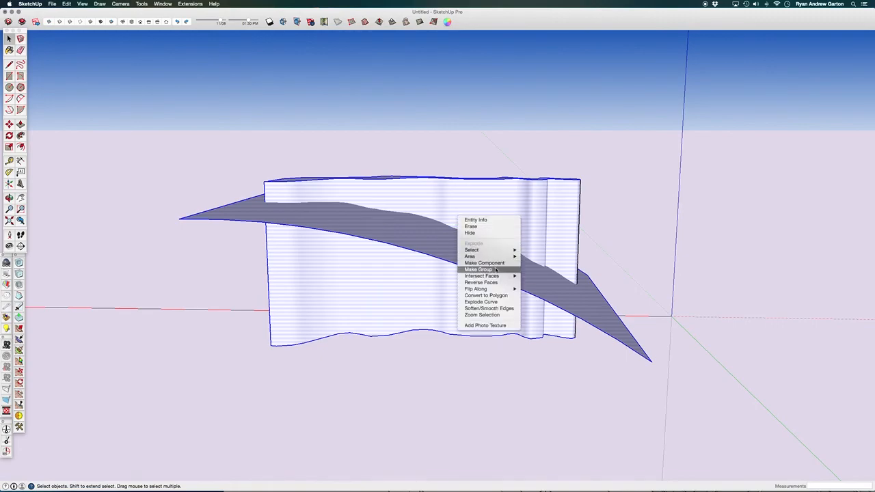
{"action": "mouse_move", "coordinate": [499, 276]}
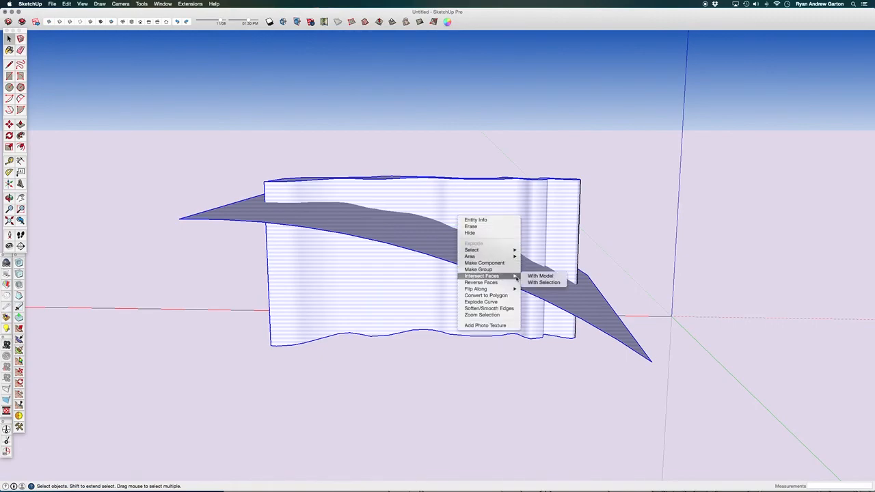
{"action": "left_click", "coordinate": [544, 283]}
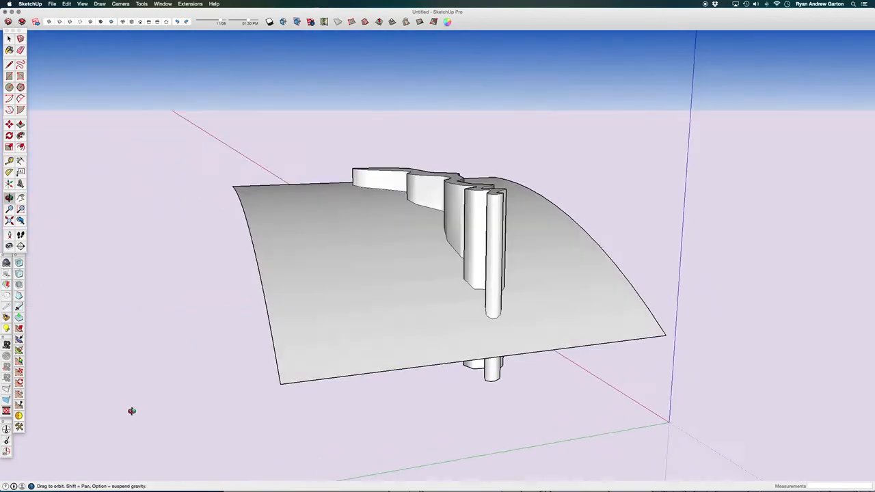
Delete the portion of the wavy solid that rises above the curved surface
{"action": "middle_click_drag", "start_coordinate": [131, 410], "coordinate": [275, 171]}
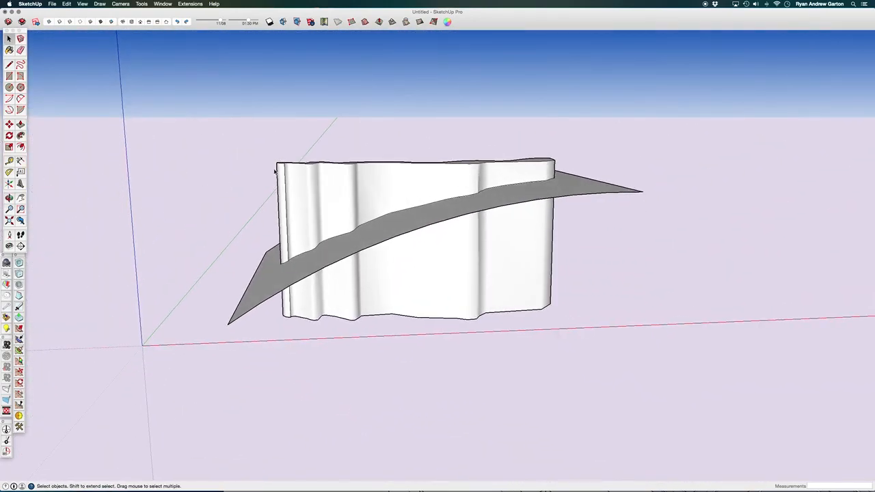
{"action": "left_click", "coordinate": [353, 173]}
{"action": "middle_click_drag", "start_coordinate": [476, 185], "coordinate": [564, 162]}
{"action": "key", "text": "Delete"}
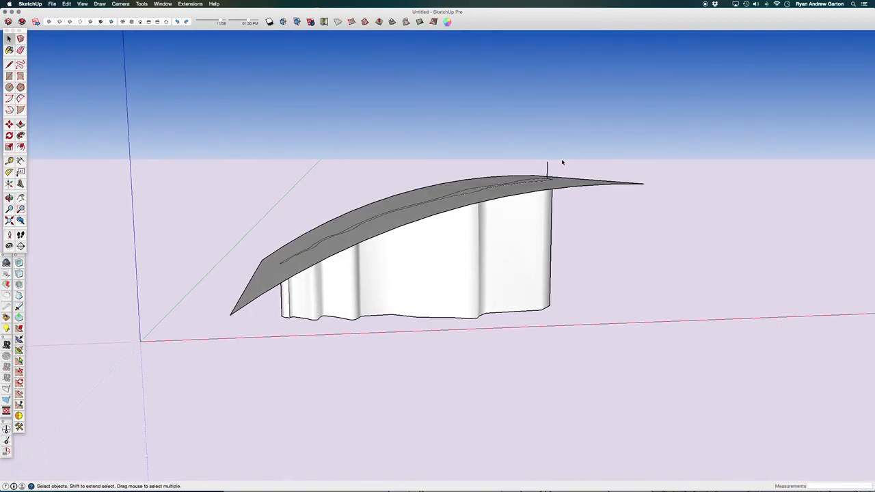
{"action": "middle_click_drag", "start_coordinate": [396, 227], "coordinate": [455, 442]}
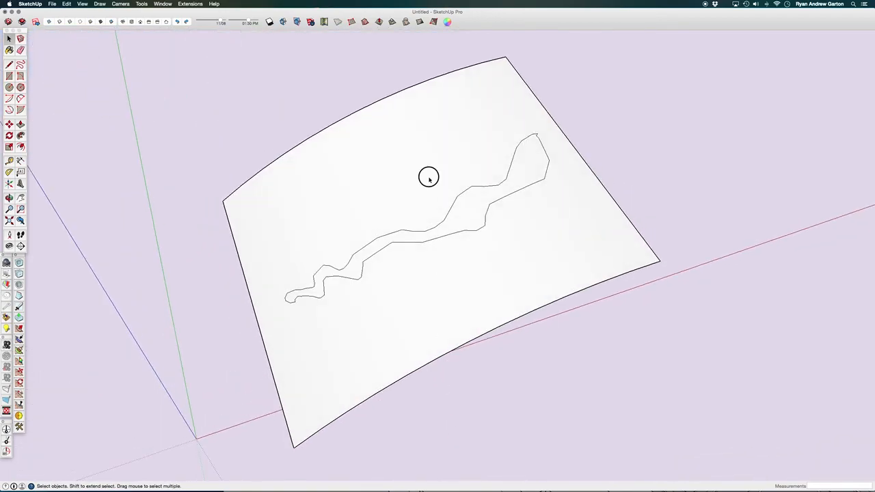
Delete the curved surface outside the wavy outline together with its border edges, keeping the solid's curved top
{"action": "left_click", "coordinate": [428, 176]}
{"action": "middle_click_drag", "start_coordinate": [670, 207], "coordinate": [458, 266]}
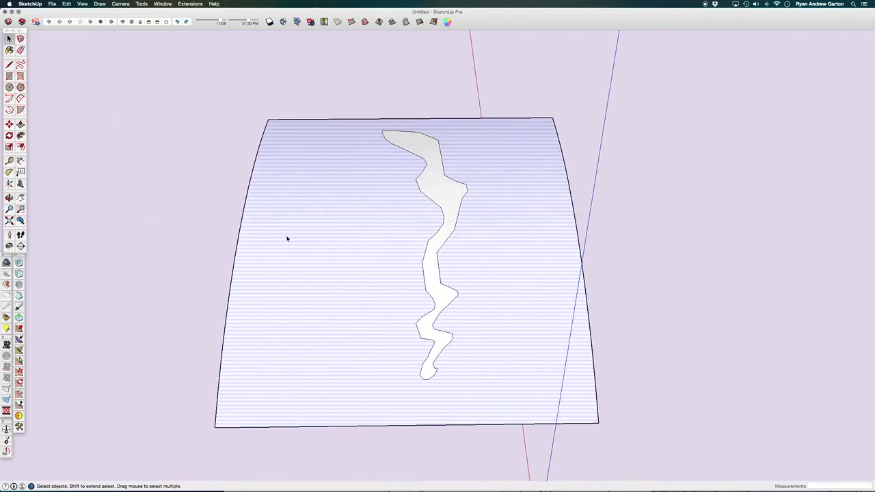
{"action": "key", "text": "Delete"}
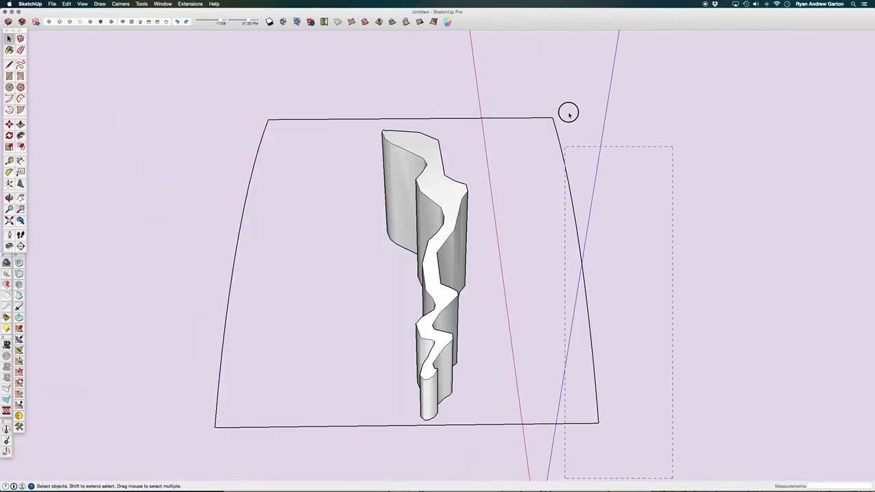
{"action": "key", "text": "Delete"}
{"action": "middle_click_drag", "start_coordinate": [526, 222], "coordinate": [329, 294]}
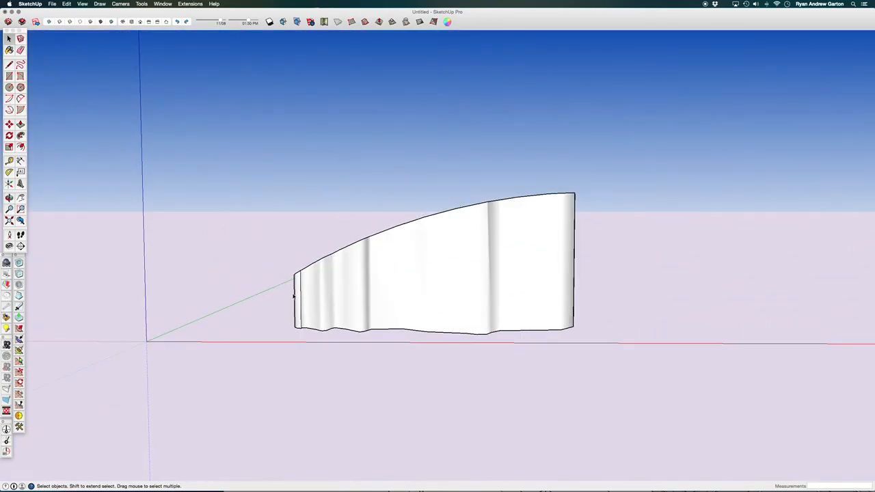
Select the entire trimmed wavy solid and group it
{"action": "mouse_move", "coordinate": [441, 219]}
{"action": "middle_mouse_down"}
{"action": "mouse_move", "coordinate": [393, 310]}
{"action": "mouse_move", "coordinate": [401, 451]}
{"action": "mouse_move", "coordinate": [390, 278]}
{"action": "mouse_move", "coordinate": [401, 153]}
{"action": "mouse_move", "coordinate": [215, 121]}
{"action": "middle_mouse_up"}
{"action": "left_click_drag", "start_coordinate": [215, 121], "coordinate": [708, 363]}
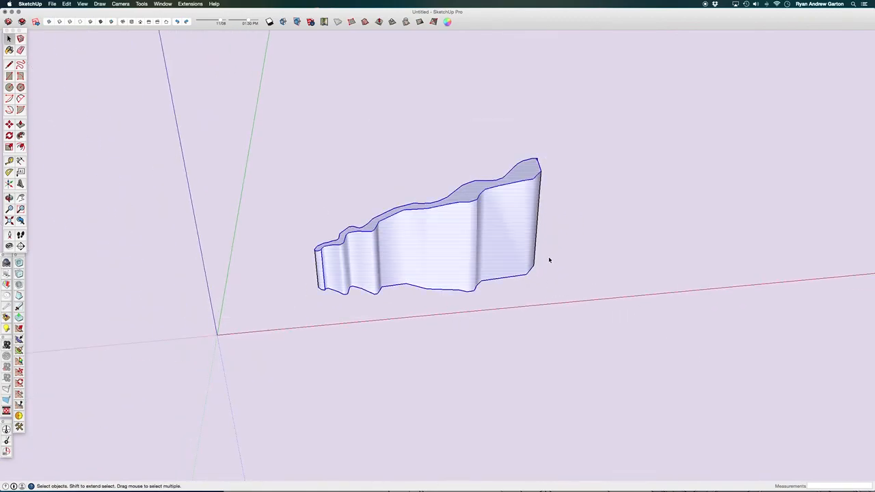
{"action": "key", "text": "g"}
{"action": "middle_click_drag", "start_coordinate": [486, 299], "coordinate": [455, 312]}
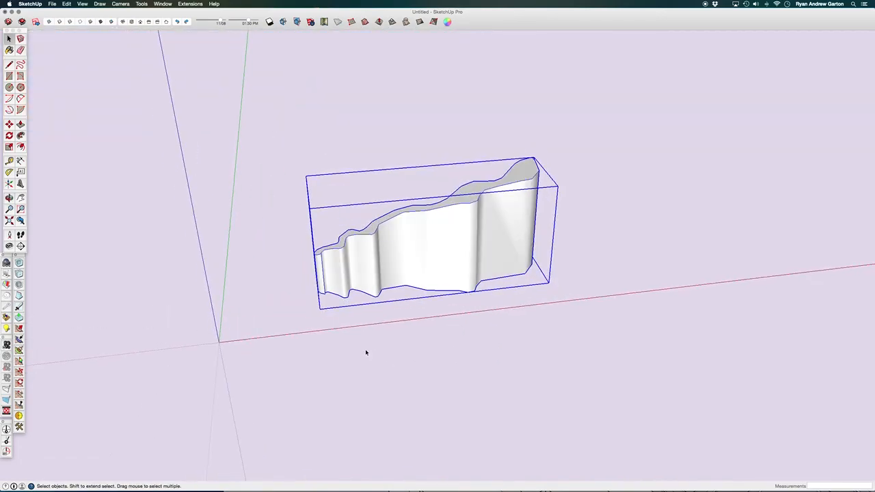
Draw a long rectangle on the ground in front of the trimmed wavy solid
{"action": "key", "text": "r"}
{"action": "left_click", "coordinate": [308, 333]}
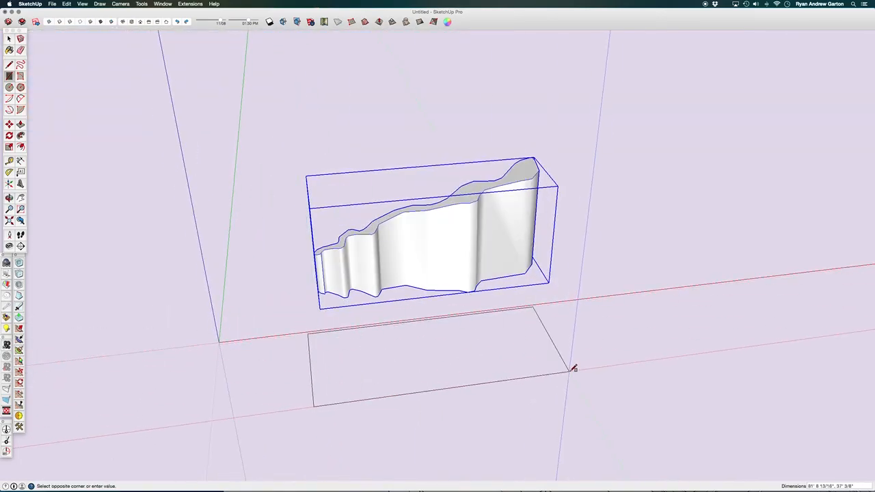
{"action": "left_click", "coordinate": [623, 367]}
{"action": "scroll", "coordinate": [465, 254], "scroll_direction": "up", "scroll_amount": 5}
Open the trimmed wavy solid's group and select all of its connected geometry
{"action": "key", "text": "space"}
{"action": "double_click", "coordinate": [348, 206]}
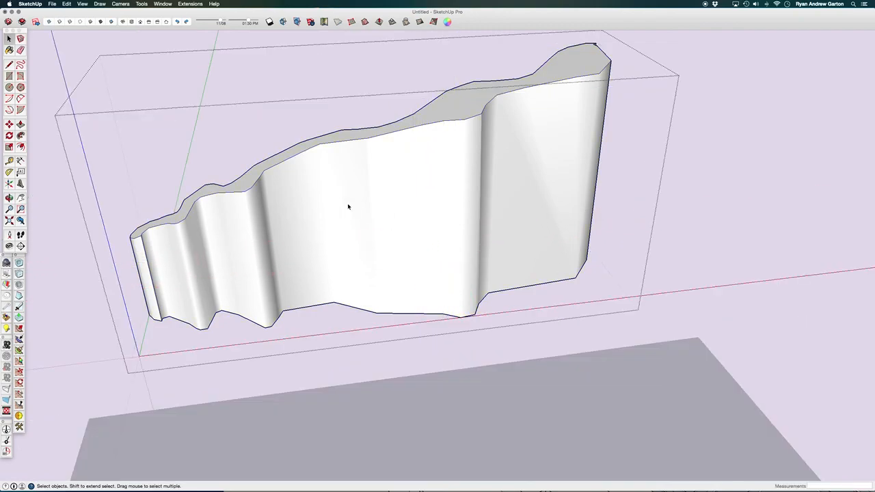
{"action": "left_click", "coordinate": [445, 202]}
{"action": "triple_click", "coordinate": [445, 202]}
{"action": "left_click", "coordinate": [396, 216]}
{"action": "left_click", "coordinate": [397, 192]}
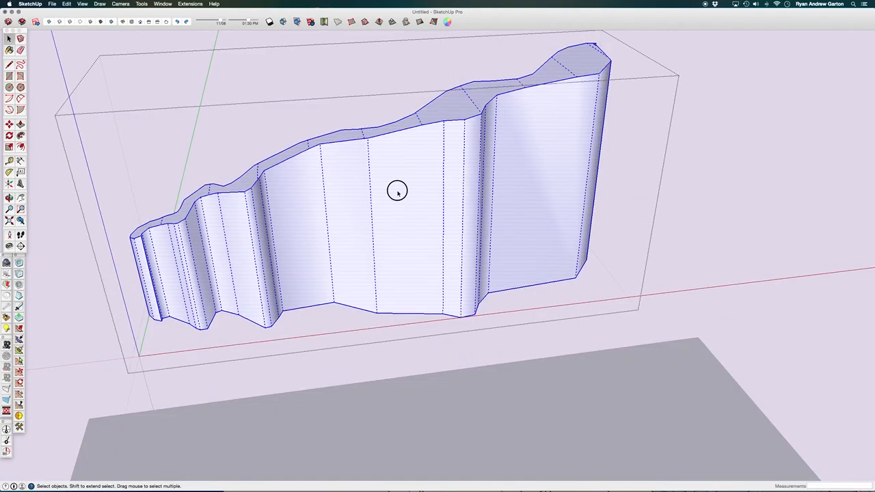
Try to draw a small rectangle in front of the wavy side and push it through the solid
{"action": "scroll", "coordinate": [398, 193], "scroll_direction": "up", "scroll_amount": 6}
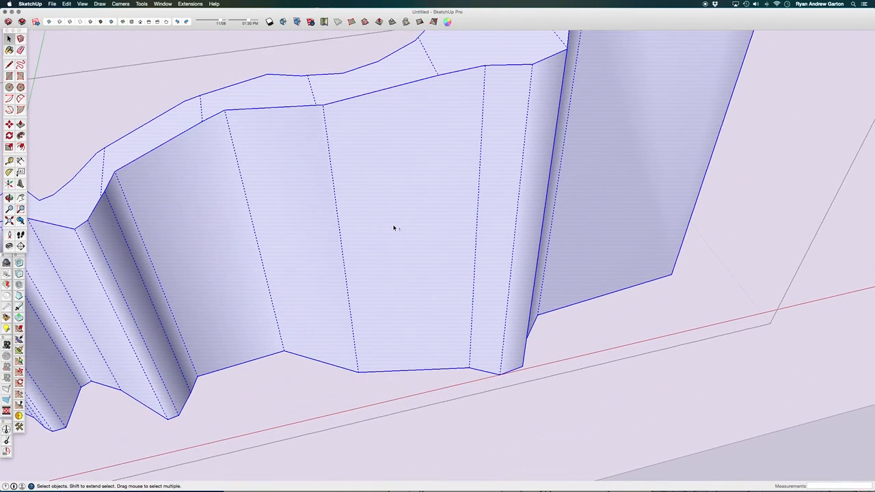
{"action": "left_click", "coordinate": [363, 197]}
{"action": "left_click", "coordinate": [461, 270]}
{"action": "scroll", "coordinate": [420, 234], "scroll_direction": "down", "scroll_amount": 2}
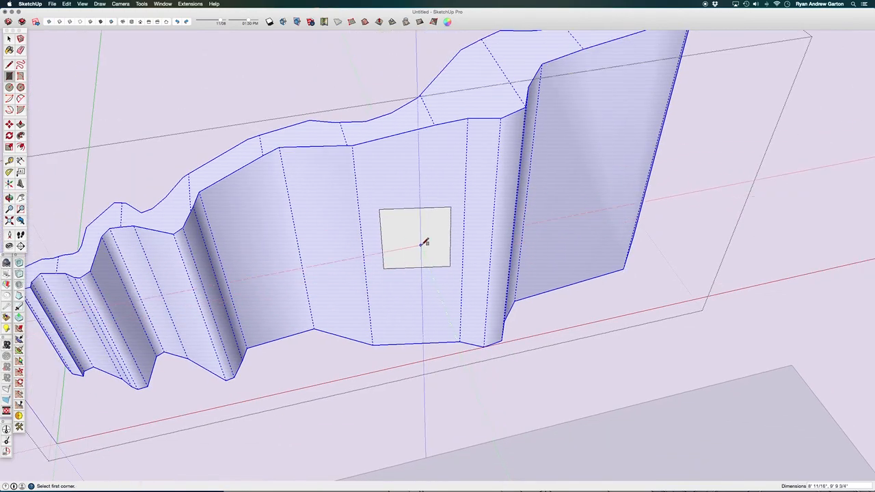
{"action": "key", "text": "p"}
{"action": "left_click", "coordinate": [415, 244]}
{"action": "middle_click_drag", "start_coordinate": [410, 228], "coordinate": [873, 271]}
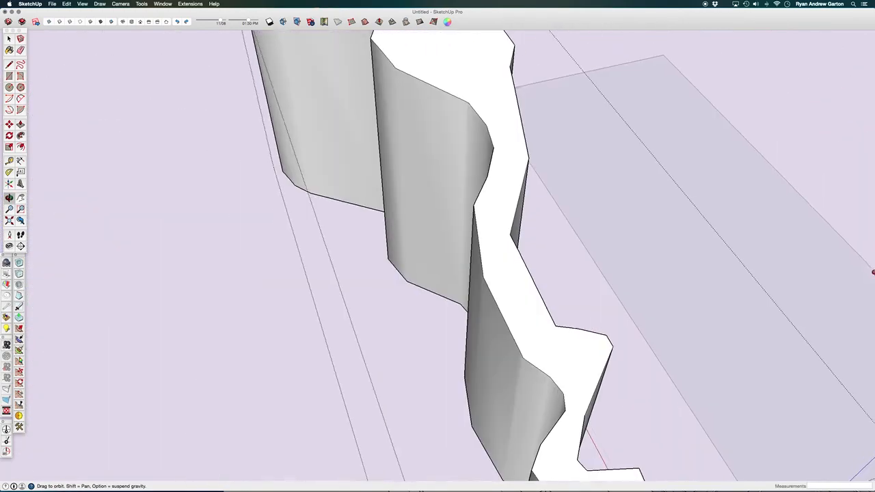
{"action": "middle_click_drag", "start_coordinate": [363, 231], "coordinate": [547, 351]}
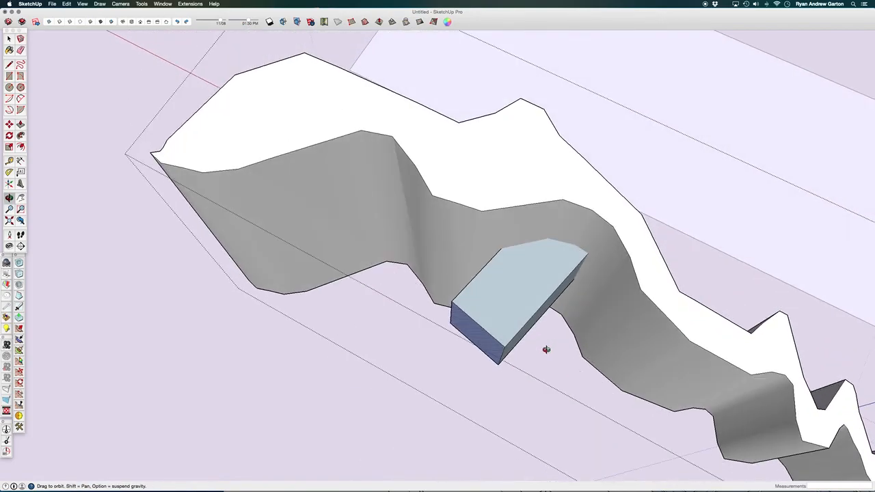
{"action": "middle_click_drag", "start_coordinate": [525, 270], "coordinate": [39, 231]}
{"action": "middle_click_drag", "start_coordinate": [379, 253], "coordinate": [459, 334]}
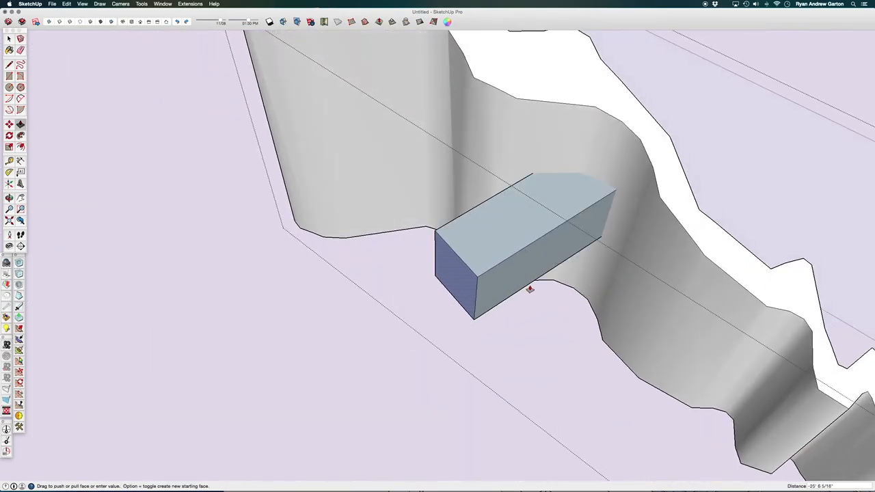
{"action": "key", "text": "Escape"}
Leave the wavy solid's group and turn the long ground rectangle into its own group
{"action": "middle_click_drag", "start_coordinate": [464, 269], "coordinate": [339, 203]}
{"action": "scroll", "coordinate": [446, 208], "scroll_direction": "down", "scroll_amount": 4}
{"action": "key", "text": "space"}
{"action": "left_click", "coordinate": [577, 168]}
{"action": "left_click", "coordinate": [477, 278]}
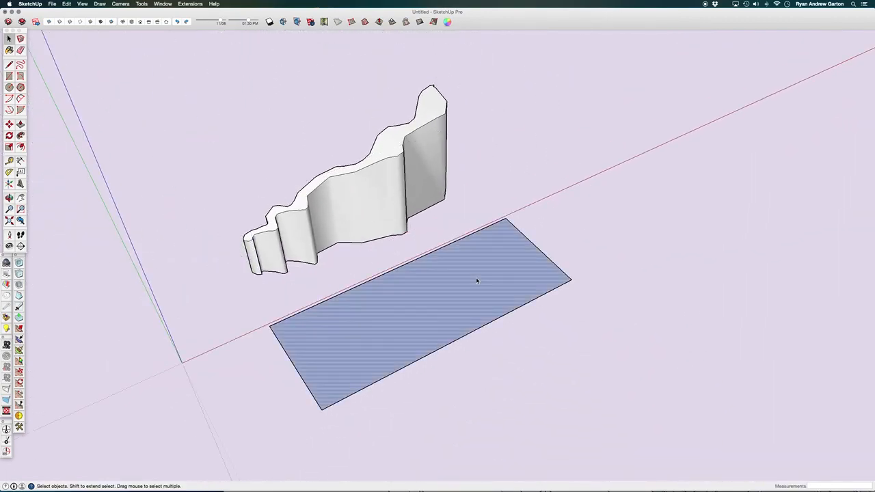
{"action": "key", "text": "g"}
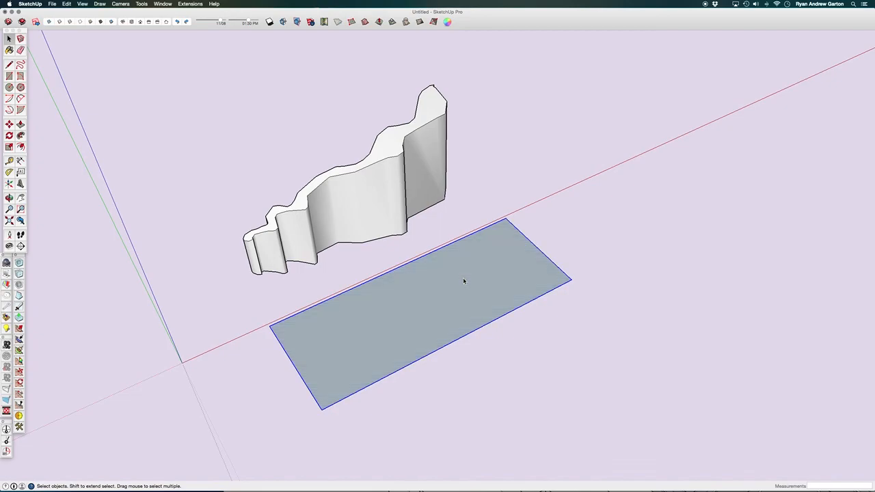
Open the ground rectangle's group and pull its face up into a box about 48' 8" tall
{"action": "double_click", "coordinate": [463, 278]}
{"action": "key", "text": "p"}
{"action": "left_click", "coordinate": [470, 269]}
{"action": "left_click", "coordinate": [473, 162]}
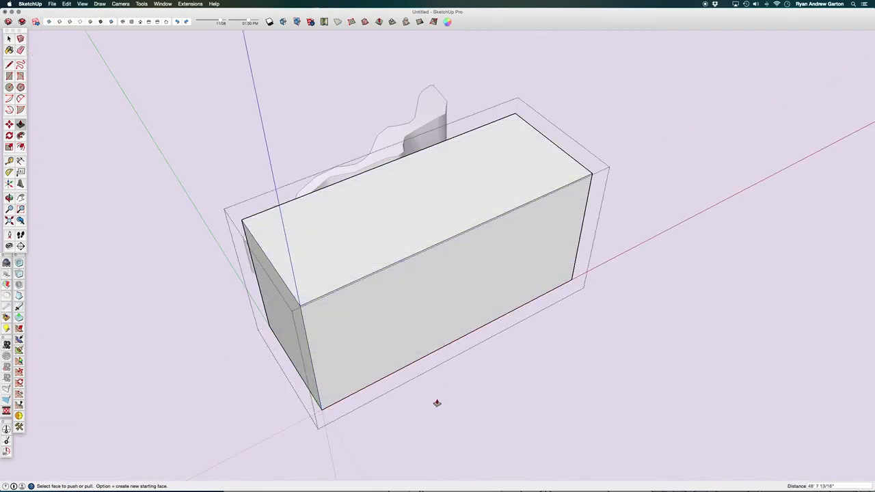
Draw a rectangle about 9' 11" by 7' 4" on the box's front face
{"action": "scroll", "coordinate": [425, 403], "scroll_direction": "up", "scroll_amount": 3}
{"action": "key", "text": "r"}
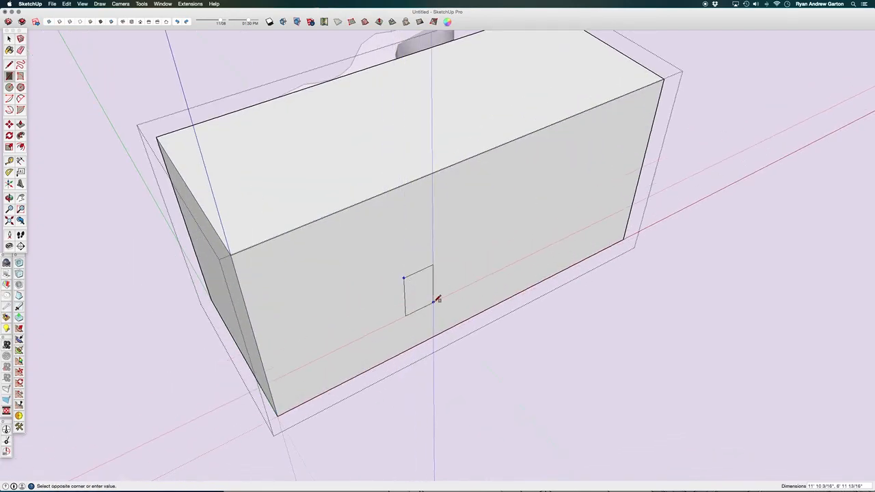
{"action": "scroll", "coordinate": [438, 294], "scroll_direction": "down", "scroll_amount": 3}
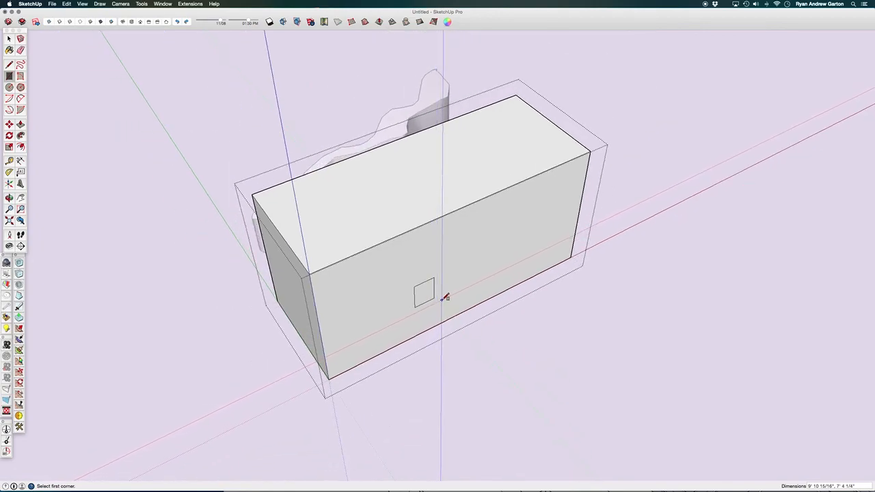
Delete all of the box's geometry except the small rectangle on its front
{"action": "key", "text": "space"}
{"action": "middle_click_drag", "start_coordinate": [566, 253], "coordinate": [603, 332]}
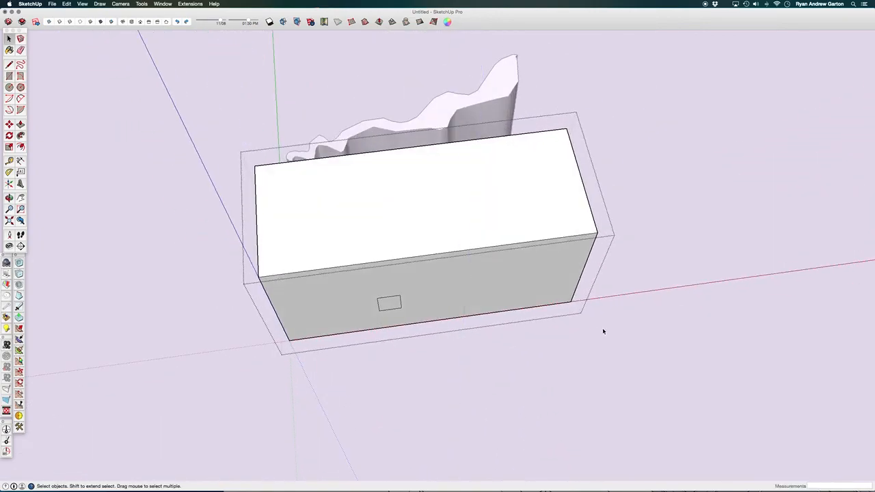
{"action": "left_click_drag", "start_coordinate": [517, 81], "coordinate": [517, 82]}
{"action": "key", "text": "Delete"}
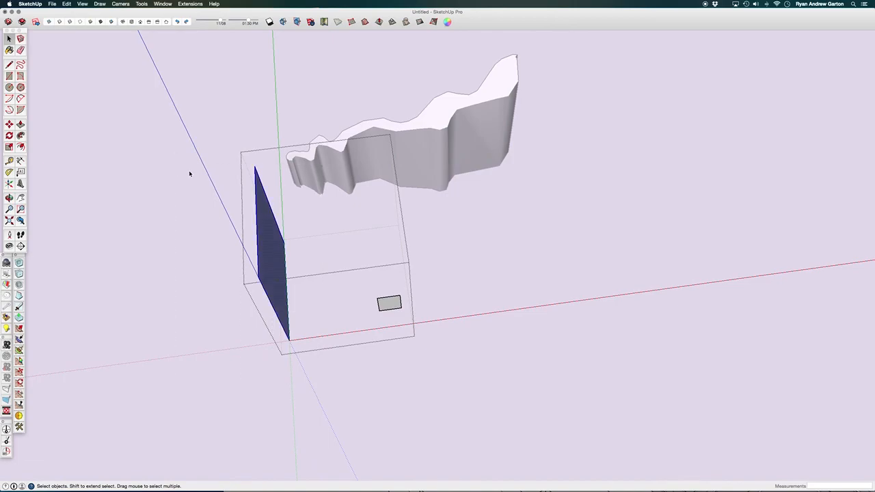
{"action": "key", "text": "Delete"}
Extrude the small rectangle into a long beam passing through the wavy solid
{"action": "left_click", "coordinate": [389, 307]}
{"action": "left_click", "coordinate": [361, 90]}
{"action": "mouse_move", "coordinate": [382, 279]}
{"action": "middle_mouse_down"}
{"action": "mouse_move", "coordinate": [357, 227]}
{"action": "mouse_move", "coordinate": [433, 190]}
{"action": "mouse_move", "coordinate": [431, 208]}
{"action": "middle_mouse_up"}
Select the whole beam and place a copy of it along the red axis, closer to the solid's taller end
{"action": "key", "text": "space"}
{"action": "left_click", "coordinate": [357, 228]}
{"action": "left_click", "coordinate": [383, 229]}
{"action": "key", "text": "m"}
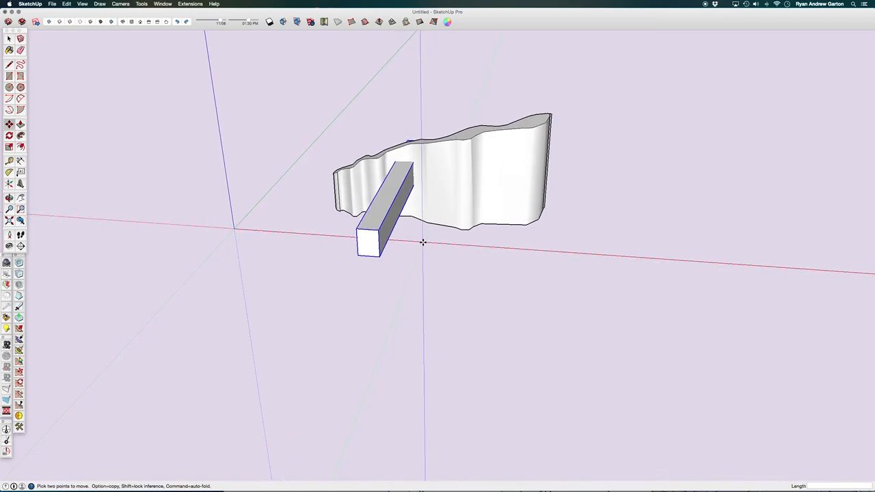
{"action": "left_click", "coordinate": [421, 242]}
{"action": "key", "text": "alt"}
{"action": "left_click", "coordinate": [472, 241]}
Scale the copied beam down and add a copy of it offset vertically to form a stacked pair
{"action": "key", "text": "s"}
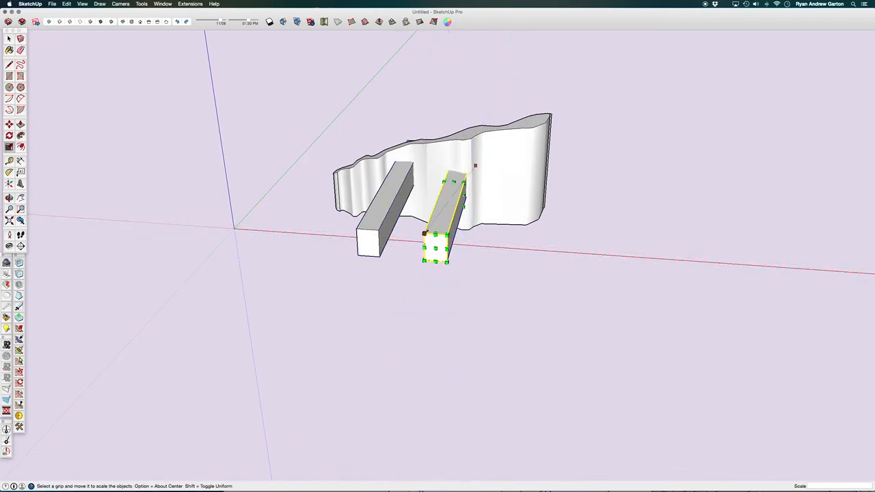
{"action": "middle_click_drag", "start_coordinate": [459, 225], "coordinate": [510, 185]}
{"action": "key", "text": "m"}
{"action": "left_click", "coordinate": [495, 274]}
{"action": "key", "text": "alt"}
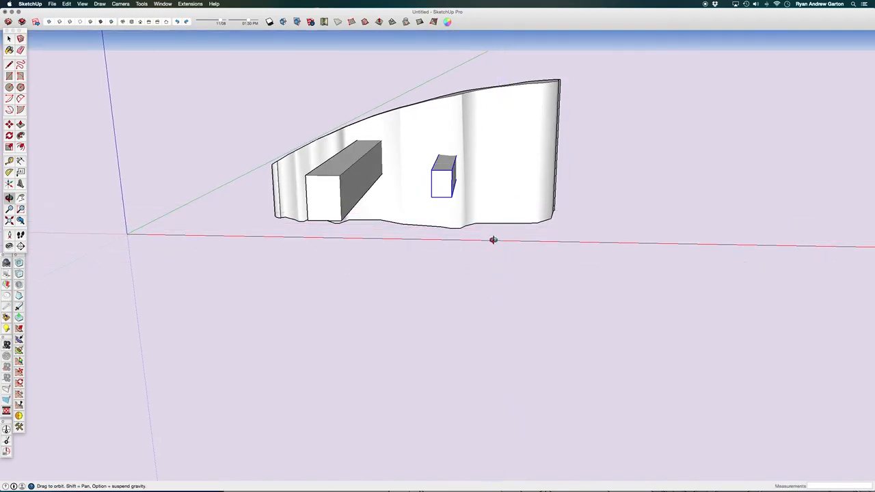
{"action": "middle_click_drag", "start_coordinate": [496, 251], "coordinate": [485, 196]}
{"action": "left_click", "coordinate": [488, 199]}
Copy the stacked pair of small beams along the red axis toward the solid's tallest end
{"action": "middle_click_drag", "start_coordinate": [467, 272], "coordinate": [463, 163]}
{"action": "middle_click_drag", "start_coordinate": [509, 223], "coordinate": [450, 396]}
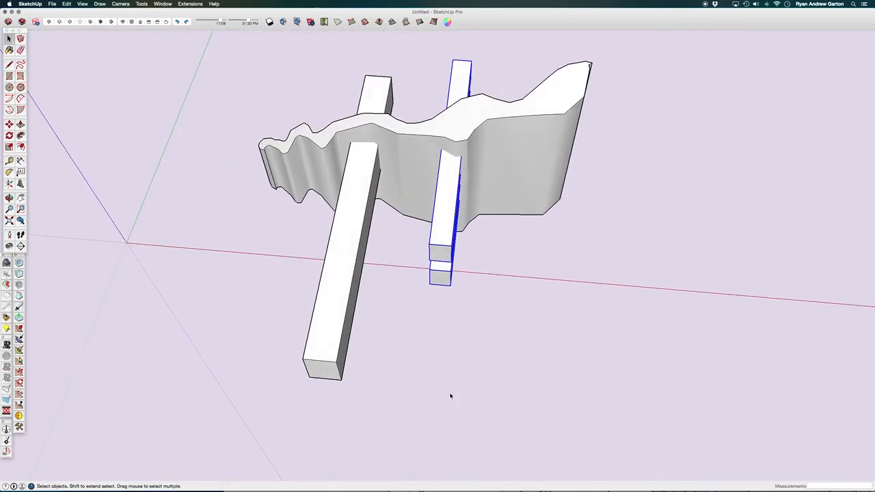
{"action": "key", "text": "m"}
{"action": "left_click", "coordinate": [436, 320]}
{"action": "key", "text": "alt"}
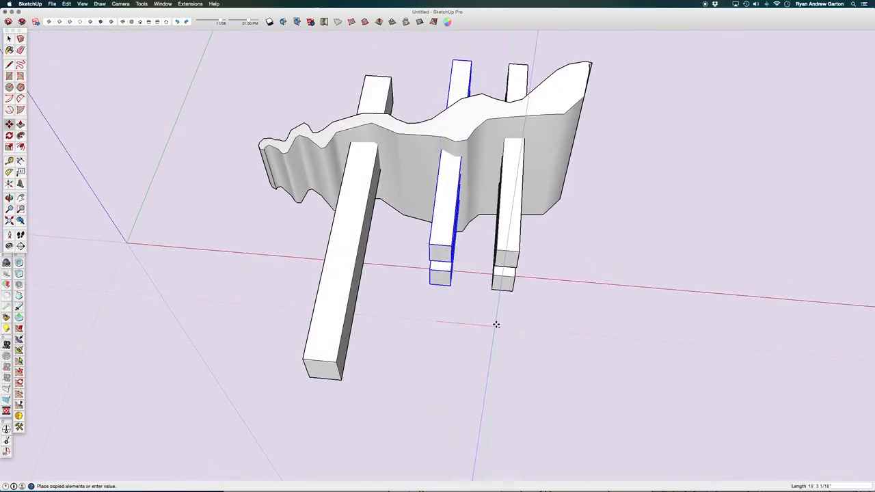
{"action": "left_click", "coordinate": [501, 325]}
Rotate the newly copied beam pair horizontally so it crosses the wavy solid at an angle
{"action": "key", "text": "h"}
{"action": "scroll", "coordinate": [373, 357], "scroll_direction": "up", "scroll_amount": 3}
{"action": "middle_click_drag", "start_coordinate": [516, 212], "coordinate": [399, 393], "text": "shift"}
{"action": "key", "text": "q"}
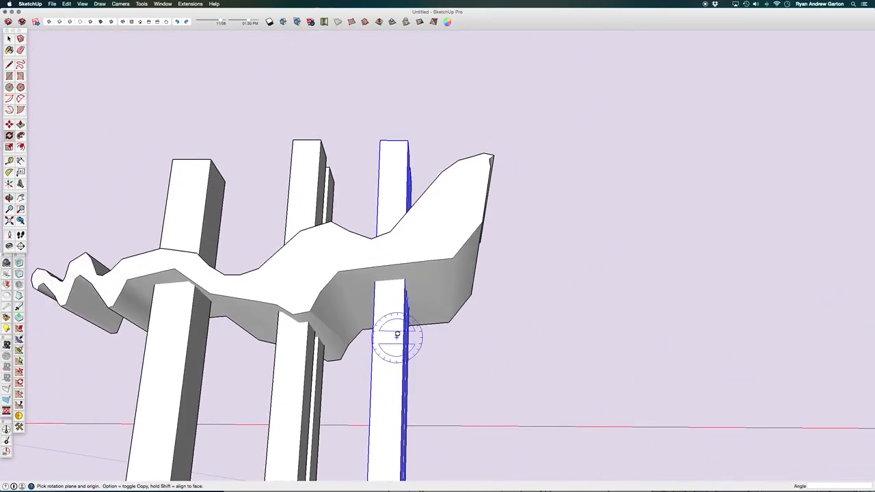
{"action": "left_click", "coordinate": [400, 342]}
{"action": "key", "text": "h"}
{"action": "scroll", "coordinate": [485, 272], "scroll_direction": "down", "scroll_amount": 5}
{"action": "middle_click_drag", "start_coordinate": [485, 273], "coordinate": [470, 401]}
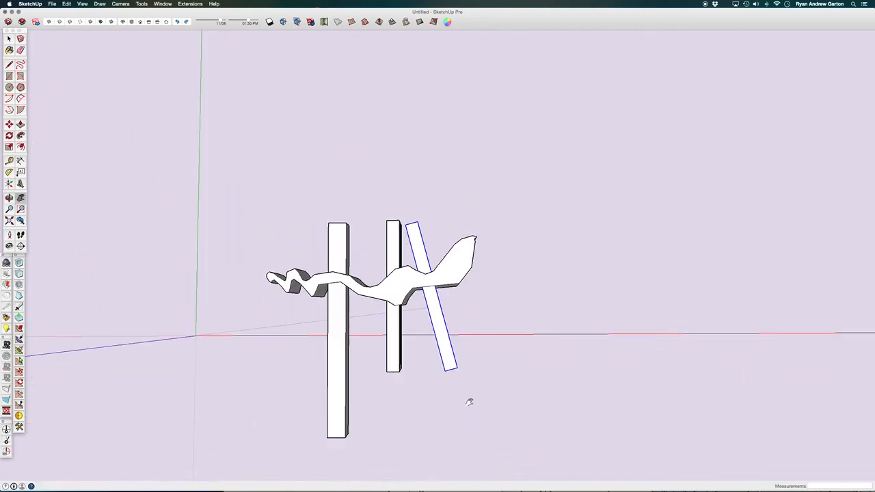
Select all the beams crossing the wavy solid, leaving the solid itself unselected
{"action": "key", "text": "space"}
{"action": "scroll", "coordinate": [428, 256], "scroll_direction": "up", "scroll_amount": 3}
{"action": "left_click_drag", "start_coordinate": [235, 145], "coordinate": [235, 145]}
{"action": "middle_click_drag", "start_coordinate": [235, 144], "coordinate": [498, 201]}
{"action": "middle_click_drag", "start_coordinate": [345, 356], "coordinate": [328, 294]}
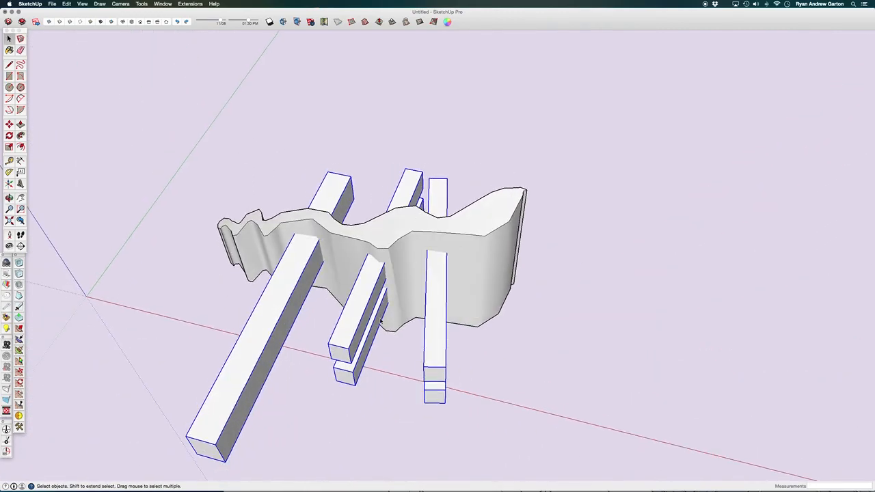
Inspect how the beams pass through the wavy solid in X-ray view, then return to opaque faces
{"action": "middle_click_drag", "start_coordinate": [271, 219], "coordinate": [286, 299]}
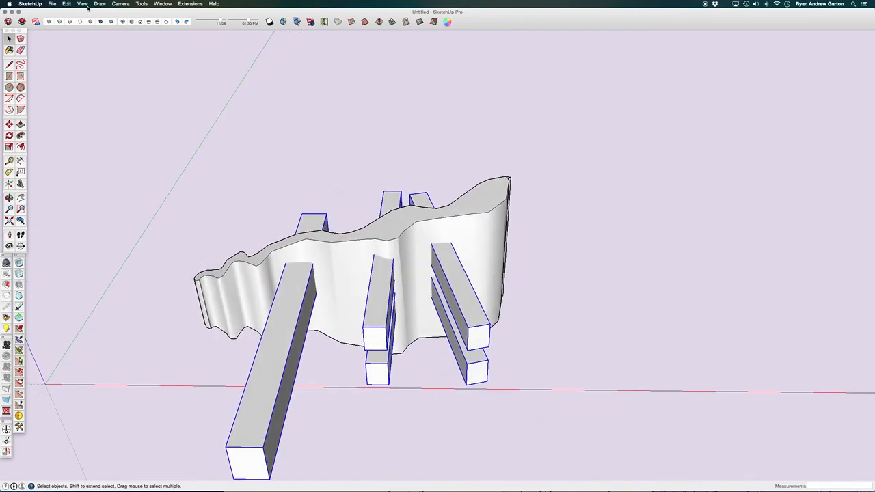
{"action": "left_click", "coordinate": [56, 20]}
{"action": "middle_click_drag", "start_coordinate": [326, 231], "coordinate": [322, 287]}
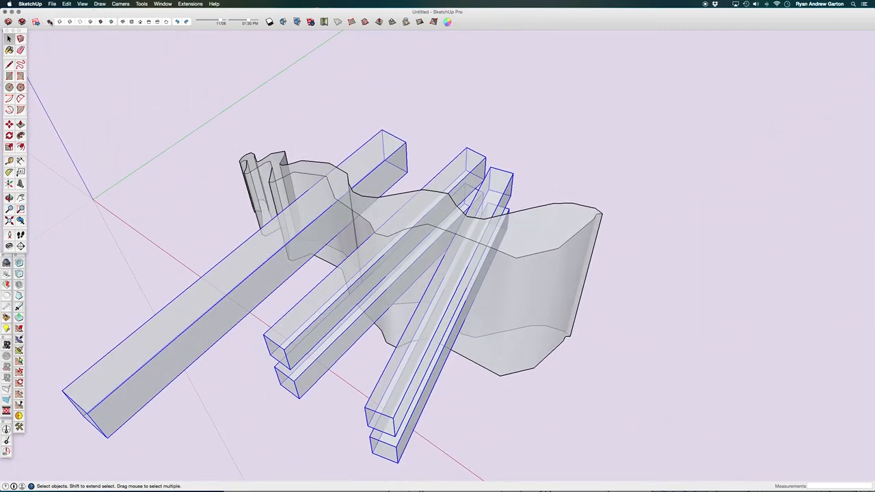
{"action": "left_click", "coordinate": [49, 21]}
Add the wavy solid to the selected beams and explode them all into loose geometry
{"action": "scroll", "coordinate": [595, 327], "scroll_direction": "down", "scroll_amount": 5}
{"action": "left_click", "coordinate": [471, 277]}
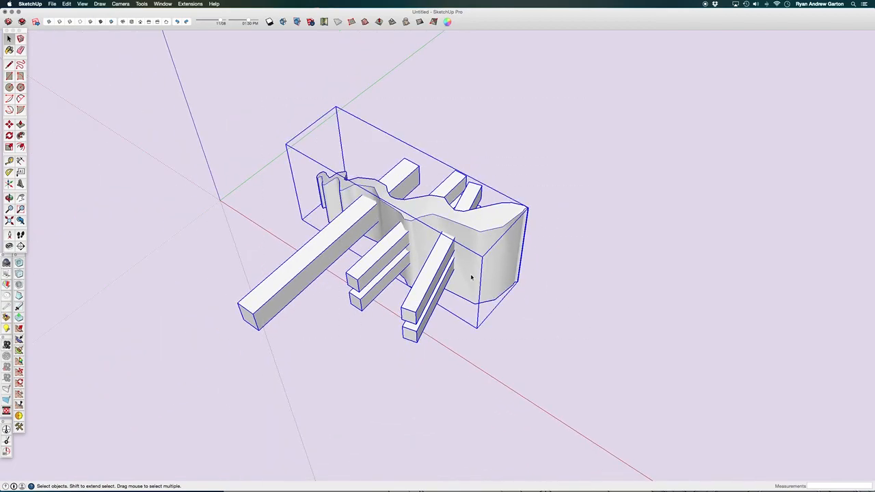
{"action": "right_click", "coordinate": [465, 264]}
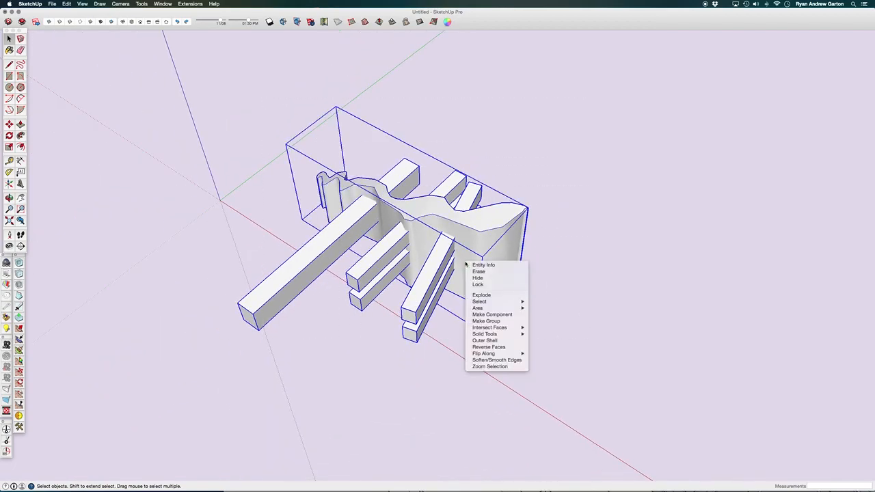
{"action": "left_click", "coordinate": [499, 295]}
Select the entire solid with all the beams and intersect their faces with the selection
{"action": "scroll", "coordinate": [267, 153], "scroll_direction": "down", "scroll_amount": 4}
{"action": "left_click_drag", "start_coordinate": [223, 124], "coordinate": [726, 412]}
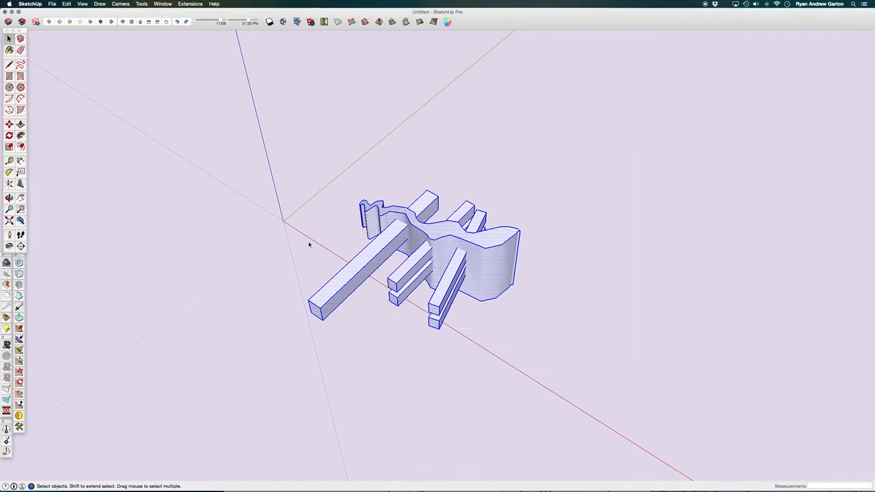
{"action": "right_click", "coordinate": [498, 259]}
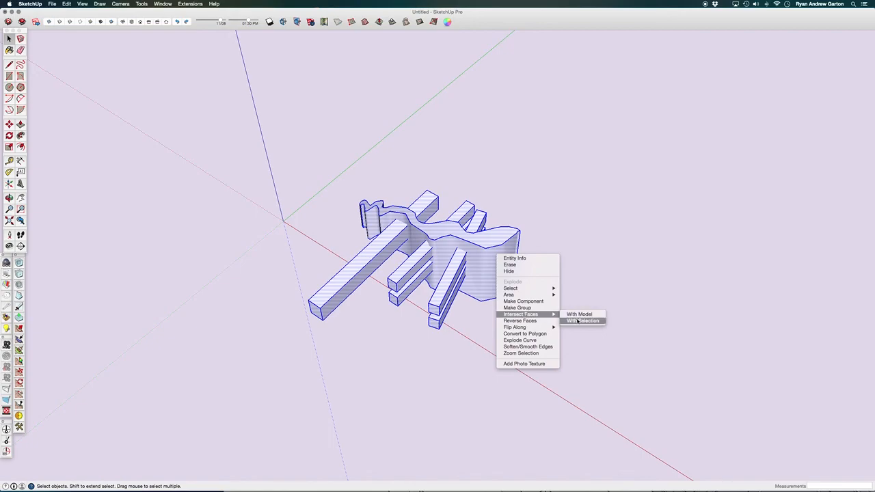
{"action": "left_click", "coordinate": [579, 321]}
Delete the parts of the beams that stick out in front of and behind the wavy solid
{"action": "mouse_move", "coordinate": [485, 289]}
{"action": "middle_mouse_down"}
{"action": "mouse_move", "coordinate": [555, 441]}
{"action": "mouse_move", "coordinate": [460, 305]}
{"action": "mouse_move", "coordinate": [685, 390]}
{"action": "middle_mouse_up"}
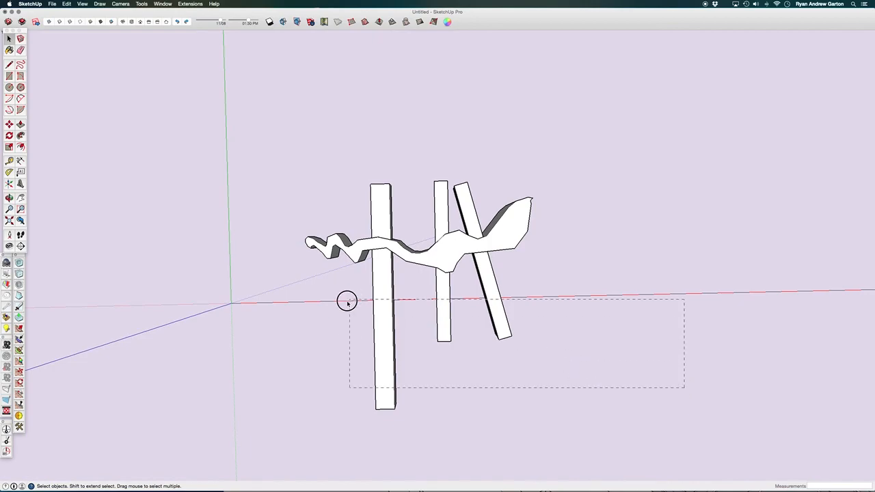
{"action": "left_click_drag", "start_coordinate": [349, 301], "coordinate": [329, 301]}
{"action": "key", "text": "Delete"}
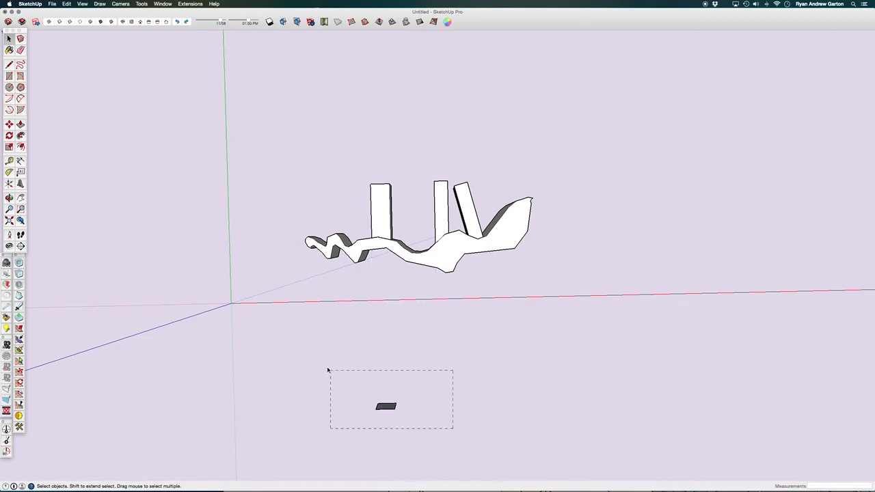
{"action": "left_click_drag", "start_coordinate": [268, 121], "coordinate": [268, 120]}
{"action": "key", "text": "Delete"}
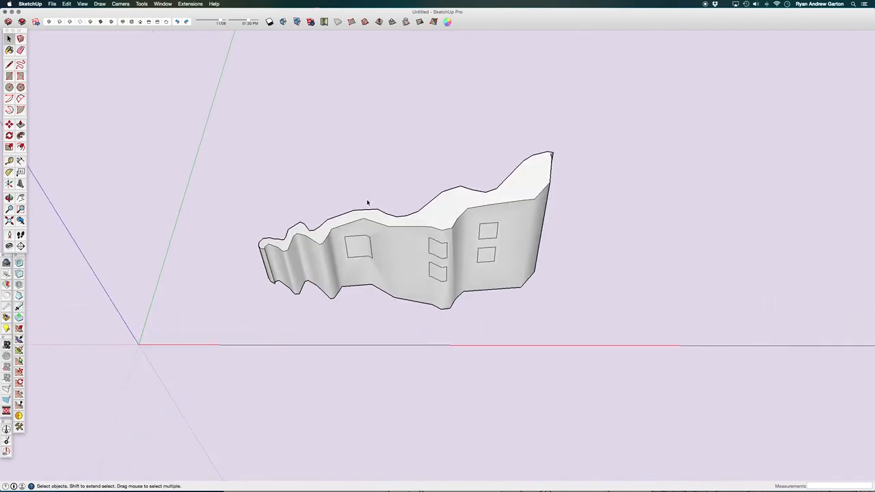
Open up the large window by deleting its outlined faces on the front and back of the solid
{"action": "middle_click_drag", "start_coordinate": [366, 199], "coordinate": [361, 272]}
{"action": "left_click", "coordinate": [361, 272]}
{"action": "scroll", "coordinate": [368, 275], "scroll_direction": "up", "scroll_amount": 4}
{"action": "key", "text": "Delete"}
{"action": "left_click", "coordinate": [350, 267]}
{"action": "key", "text": "Delete"}
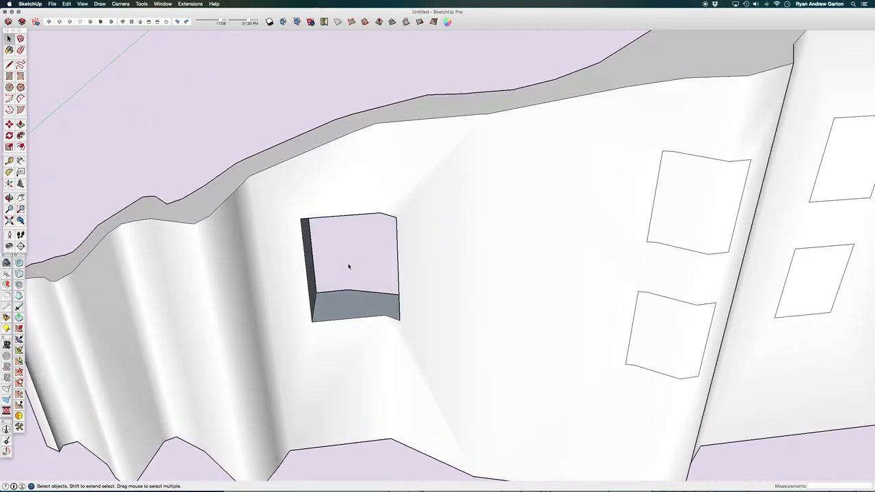
Delete the faces inside the middle pair of small window outlines to make through openings
{"action": "scroll", "coordinate": [347, 264], "scroll_direction": "down", "scroll_amount": 4}
{"action": "left_click", "coordinate": [536, 216]}
{"action": "key", "text": "Delete"}
{"action": "left_click", "coordinate": [536, 315]}
{"action": "key", "text": "Delete"}
{"action": "middle_click_drag", "start_coordinate": [536, 316], "coordinate": [514, 276]}
{"action": "left_click", "coordinate": [525, 175]}
{"action": "key", "text": "Delete"}
Delete the faces closing the pair of small windows near the solid's tallest end
{"action": "middle_click_drag", "start_coordinate": [581, 182], "coordinate": [640, 189]}
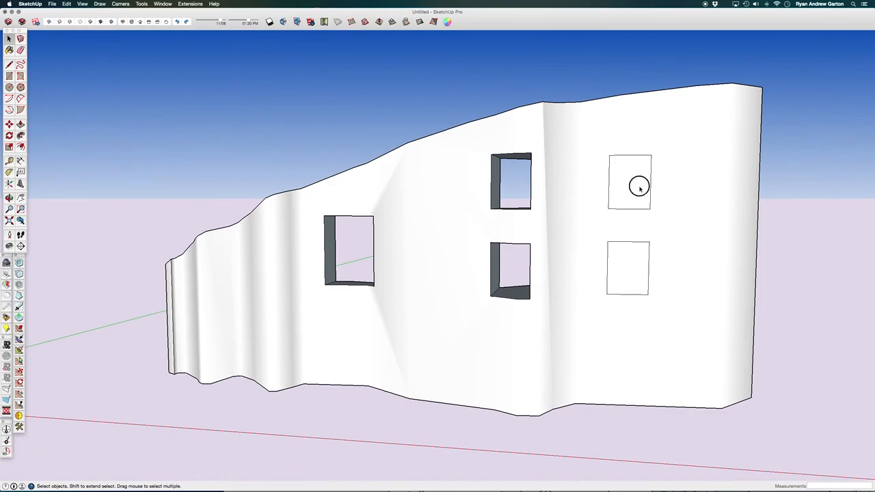
{"action": "left_click", "coordinate": [635, 274]}
{"action": "key", "text": "Delete"}
{"action": "scroll", "coordinate": [582, 252], "scroll_direction": "down", "scroll_amount": 3}
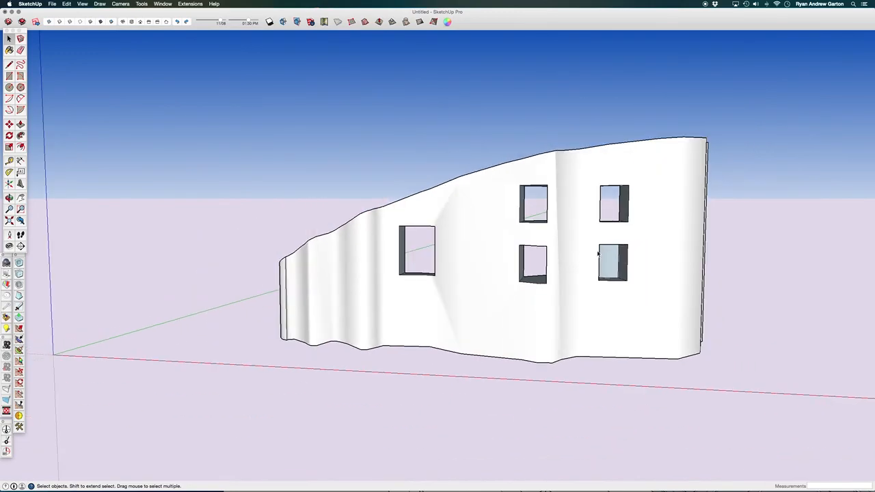
{"action": "mouse_move", "coordinate": [608, 257]}
{"action": "middle_mouse_down"}
{"action": "mouse_move", "coordinate": [615, 246]}
{"action": "mouse_move", "coordinate": [525, 348]}
{"action": "mouse_move", "coordinate": [385, 345]}
{"action": "mouse_move", "coordinate": [274, 295]}
{"action": "middle_mouse_up"}
{"action": "key", "text": "Delete"}
Group the entire wavy solid with its window openings and bring the hidden base slab and small box back into view
{"action": "mouse_move", "coordinate": [301, 266]}
{"action": "middle_mouse_down"}
{"action": "mouse_move", "coordinate": [585, 269]}
{"action": "mouse_move", "coordinate": [387, 193]}
{"action": "mouse_move", "coordinate": [333, 196]}
{"action": "mouse_move", "coordinate": [592, 196]}
{"action": "mouse_move", "coordinate": [477, 347]}
{"action": "mouse_move", "coordinate": [272, 283]}
{"action": "mouse_move", "coordinate": [748, 294]}
{"action": "mouse_move", "coordinate": [606, 328]}
{"action": "mouse_move", "coordinate": [361, 165]}
{"action": "middle_mouse_up"}
{"action": "left_click_drag", "start_coordinate": [336, 140], "coordinate": [855, 378]}
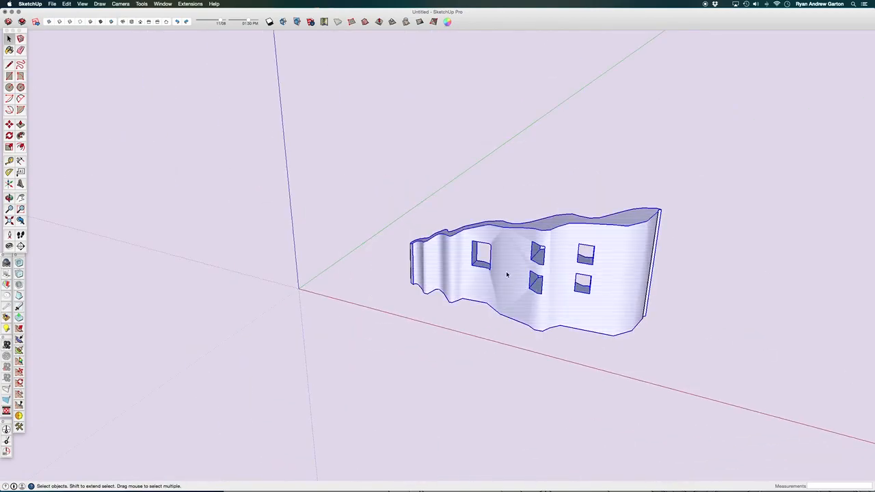
{"action": "key", "text": "super+g"}
{"action": "middle_click_drag", "start_coordinate": [619, 316], "coordinate": [379, 257], "text": "shift"}
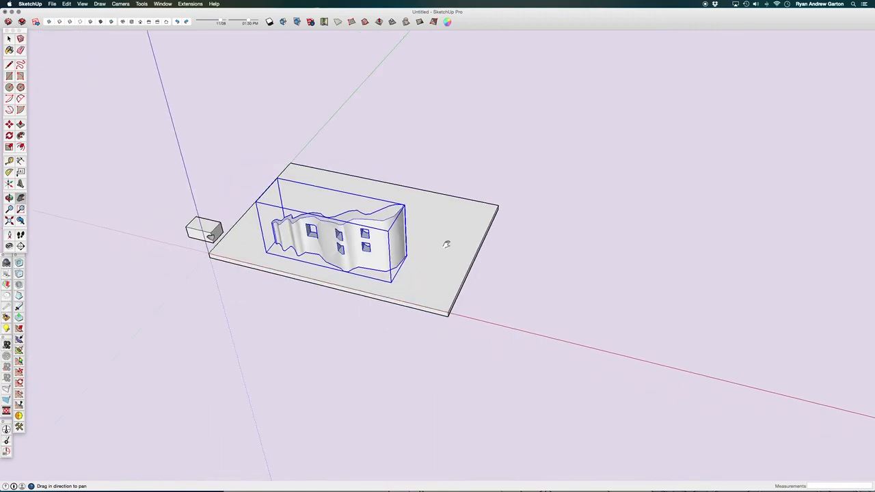
Open the base slab's group and pull its end face outward to lengthen the slab along the red axis
{"action": "middle_click_drag", "start_coordinate": [445, 242], "coordinate": [483, 318]}
{"action": "scroll", "coordinate": [474, 288], "scroll_direction": "down", "scroll_amount": 2}
{"action": "left_click", "coordinate": [471, 275]}
{"action": "middle_click_drag", "start_coordinate": [470, 276], "coordinate": [438, 260]}
{"action": "double_click", "coordinate": [449, 256]}
{"action": "key", "text": "p"}
{"action": "left_click_drag", "start_coordinate": [463, 286], "coordinate": [660, 357]}
{"action": "key", "text": "space"}
{"action": "left_click", "coordinate": [630, 185]}
{"action": "middle_click_drag", "start_coordinate": [498, 235], "coordinate": [651, 242]}
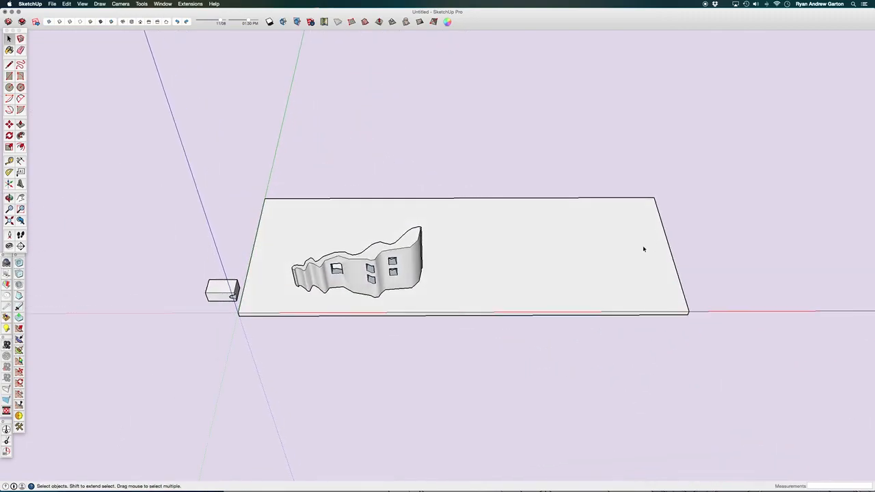
Draw a circle on the empty part of the base slab beside the wavy solid and make it a group
{"action": "scroll", "coordinate": [642, 240], "scroll_direction": "up", "scroll_amount": 3}
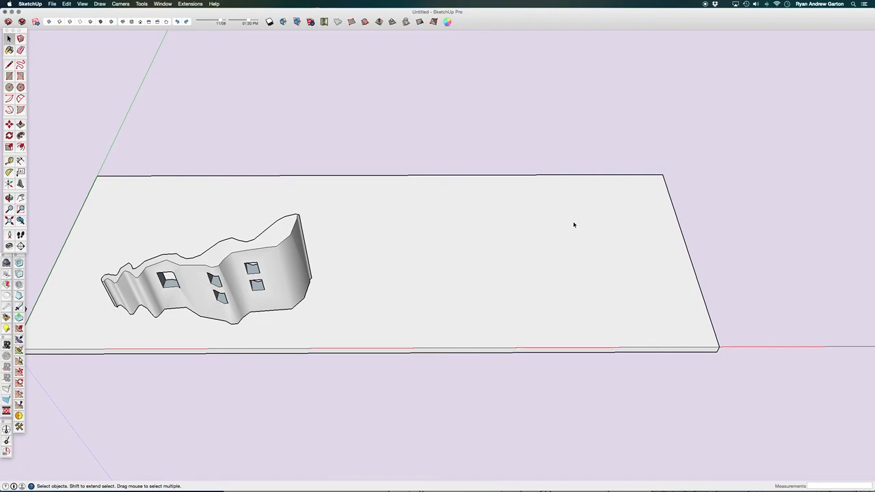
{"action": "key", "text": "c"}
{"action": "left_click", "coordinate": [512, 278]}
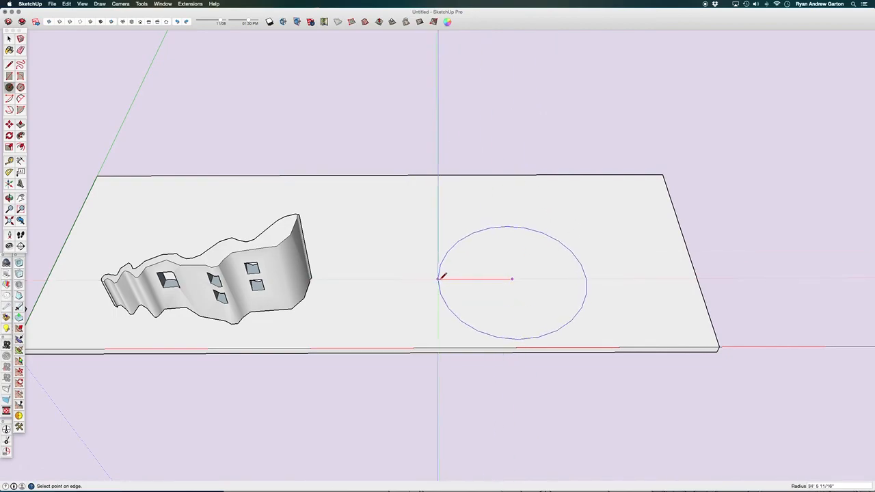
{"action": "left_click", "coordinate": [465, 279]}
{"action": "scroll", "coordinate": [472, 278], "scroll_direction": "up", "scroll_amount": 2}
{"action": "key", "text": "space"}
{"action": "left_click", "coordinate": [503, 276]}
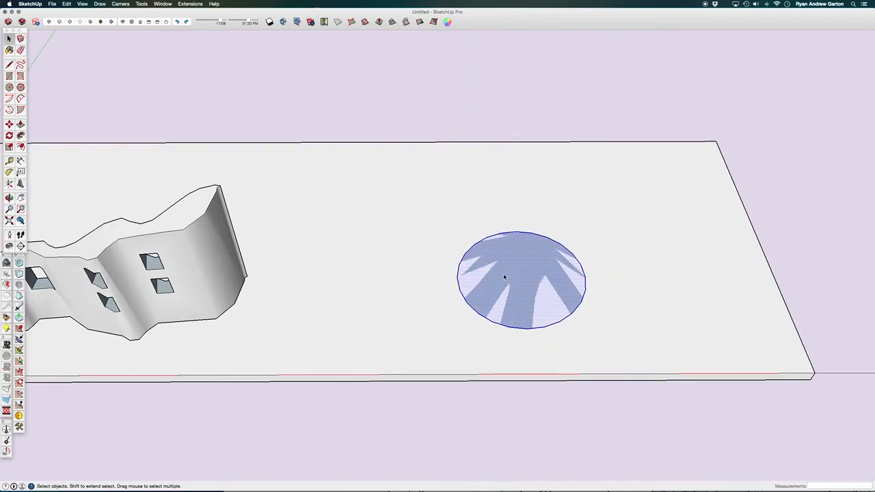
{"action": "key", "text": "g"}
Open the circle's group and extrude the circle upward into a cylinder about 75' tall
{"action": "double_click", "coordinate": [504, 275]}
{"action": "key", "text": "p"}
{"action": "left_click", "coordinate": [504, 274]}
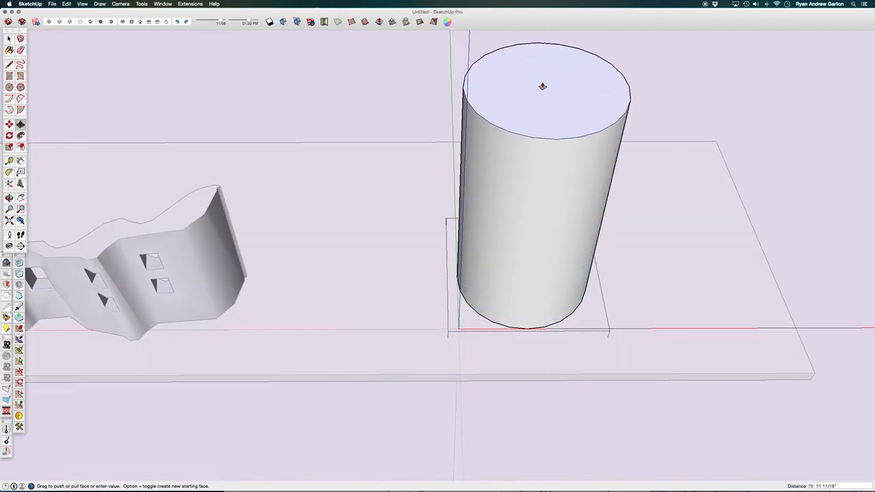
{"action": "left_click", "coordinate": [541, 96]}
{"action": "scroll", "coordinate": [363, 195], "scroll_direction": "down", "scroll_amount": 2}
Draw a small rectangle on the slab in front of the cylinder and make it a group
{"action": "middle_click_drag", "start_coordinate": [363, 195], "coordinate": [472, 276]}
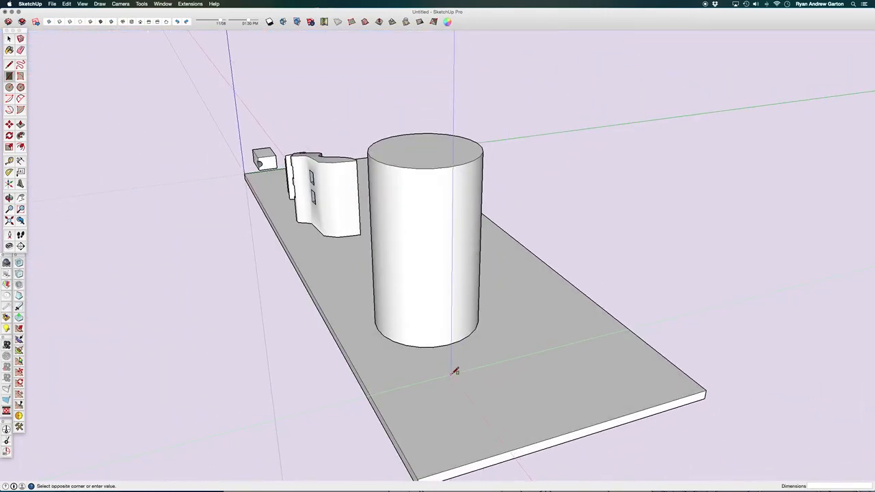
{"action": "scroll", "coordinate": [476, 383], "scroll_direction": "up", "scroll_amount": 3}
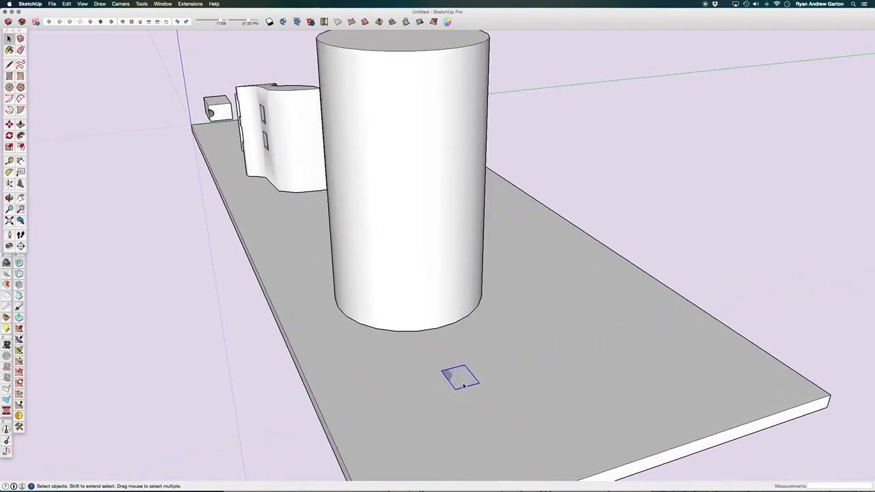
{"action": "scroll", "coordinate": [462, 379], "scroll_direction": "up", "scroll_amount": 2}
{"action": "key", "text": "space"}
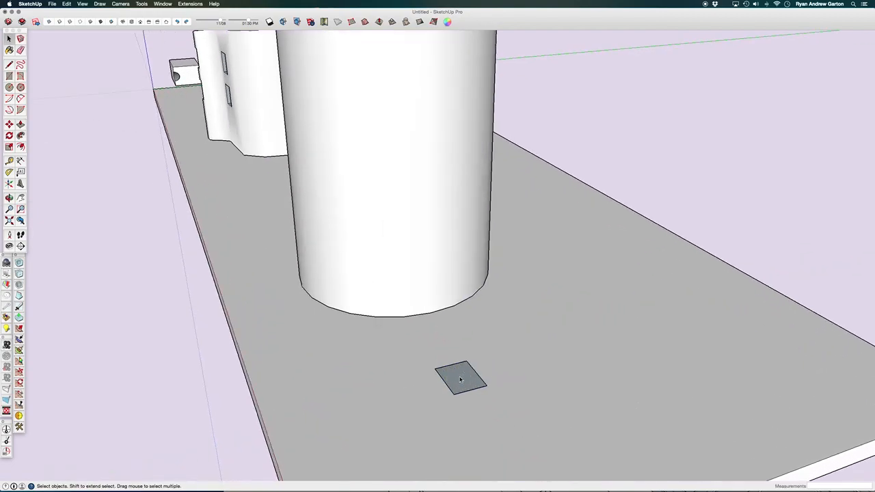
Move the small rectangle about 3' 11" along the green axis to line it up with the cylinder
{"action": "key", "text": "m"}
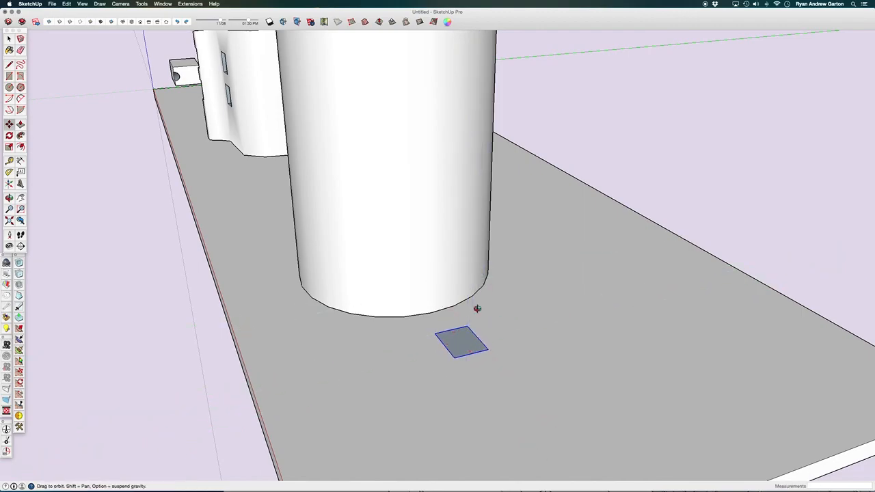
{"action": "middle_click_drag", "start_coordinate": [477, 308], "coordinate": [402, 412]}
{"action": "left_click", "coordinate": [399, 407]}
{"action": "scroll", "coordinate": [410, 404], "scroll_direction": "down", "scroll_amount": 2}
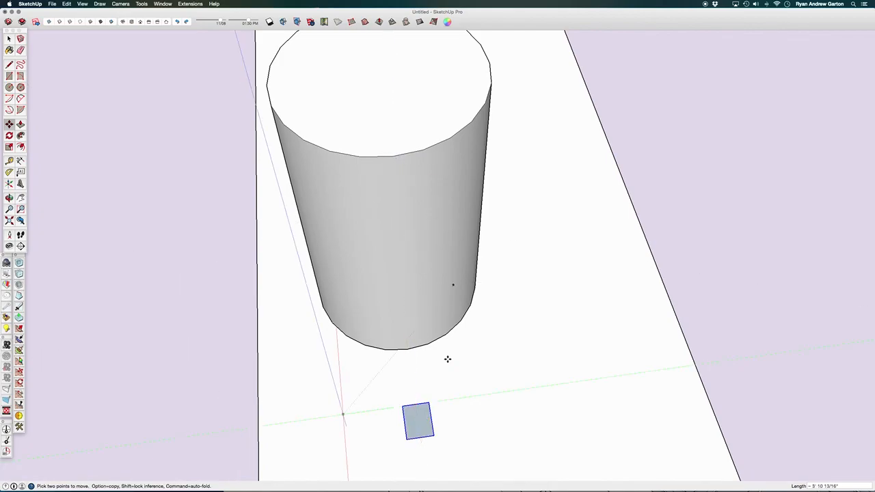
{"action": "middle_click_drag", "start_coordinate": [452, 340], "coordinate": [486, 352]}
Open the rectangle's group, extrude it up about 10' 9", then pull its side face about 77' 2" through the cylinder
{"action": "key", "text": "space"}
{"action": "double_click", "coordinate": [446, 414]}
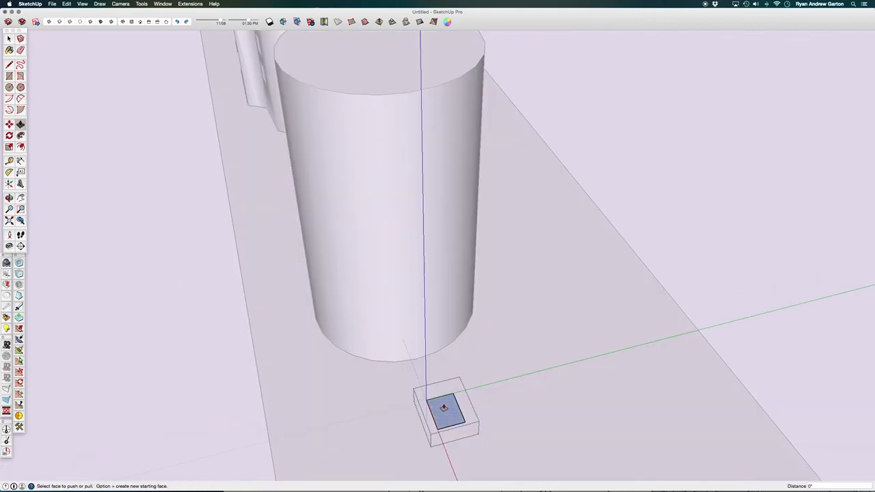
{"action": "left_click", "coordinate": [444, 372]}
{"action": "left_click", "coordinate": [446, 397]}
{"action": "middle_click_drag", "start_coordinate": [446, 397], "coordinate": [696, 322]}
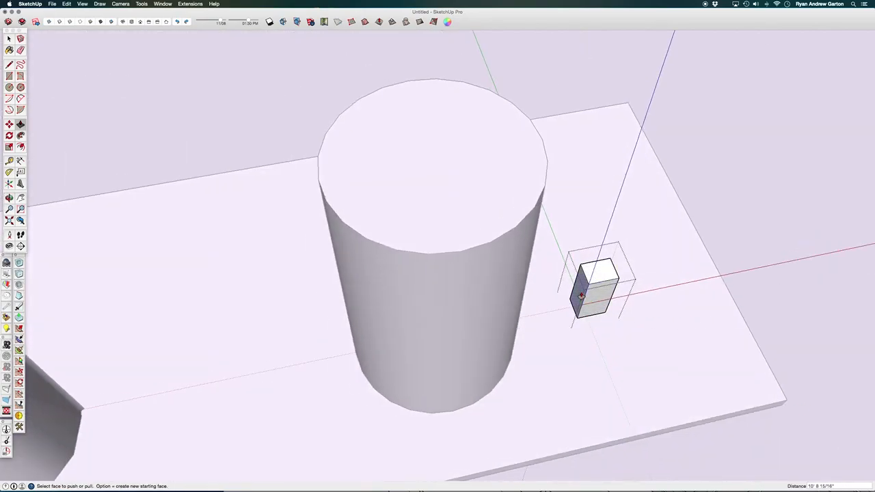
{"action": "scroll", "coordinate": [579, 293], "scroll_direction": "down", "scroll_amount": 3}
{"action": "left_click", "coordinate": [463, 413]}
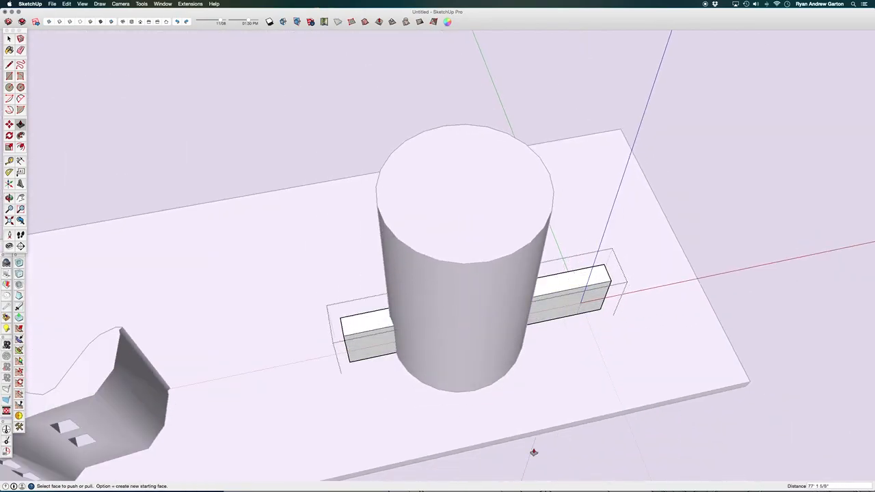
Raise the rectangular bar's group along the blue axis so it crosses the cylinder above its base
{"action": "middle_click_drag", "start_coordinate": [558, 343], "coordinate": [383, 184]}
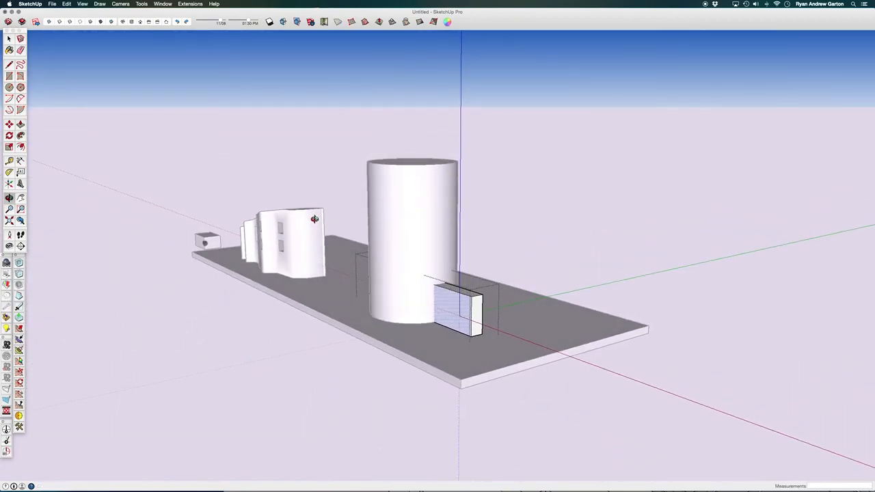
{"action": "key", "text": "space"}
{"action": "middle_click_drag", "start_coordinate": [512, 340], "coordinate": [441, 289]}
{"action": "key", "text": "m"}
{"action": "left_click_drag", "start_coordinate": [443, 266], "coordinate": [444, 221]}
{"action": "middle_click_drag", "start_coordinate": [445, 221], "coordinate": [486, 360]}
Delete the base slab beneath the solids
{"action": "key", "text": "space"}
{"action": "left_click", "coordinate": [504, 383]}
{"action": "middle_click_drag", "start_coordinate": [505, 391], "coordinate": [468, 242]}
{"action": "key", "text": "Delete"}
Open the cylinder's group and draw a narrow rectangular outline on its underside, starting and ending at the circular edge
{"action": "double_click", "coordinate": [465, 212]}
{"action": "middle_click_drag", "start_coordinate": [480, 229], "coordinate": [443, 177]}
{"action": "scroll", "coordinate": [443, 177], "scroll_direction": "up", "scroll_amount": 2}
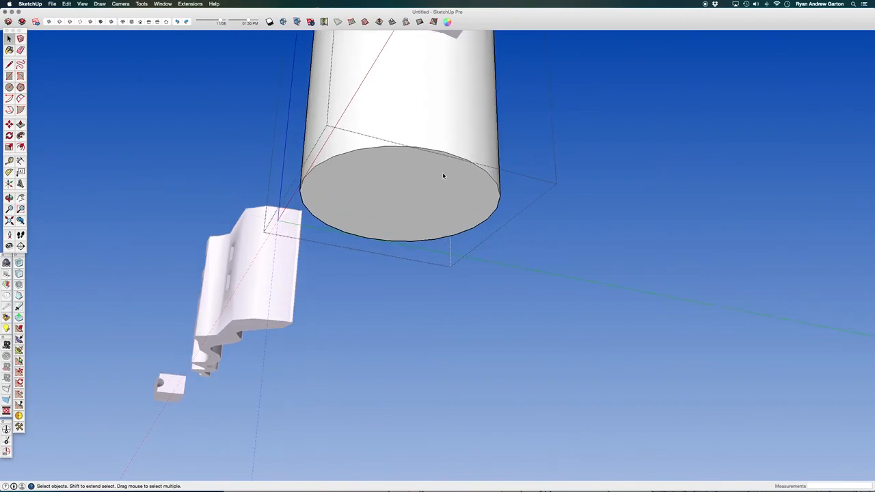
{"action": "key", "text": "l"}
{"action": "left_click", "coordinate": [419, 147]}
{"action": "left_click", "coordinate": [375, 201]}
{"action": "left_click", "coordinate": [395, 204]}
{"action": "left_click", "coordinate": [445, 151]}
Try to push the narrow outline up into the cylinder's base as a slot
{"action": "scroll", "coordinate": [441, 162], "scroll_direction": "up", "scroll_amount": 2}
{"action": "key", "text": "p"}
{"action": "left_click", "coordinate": [426, 157]}
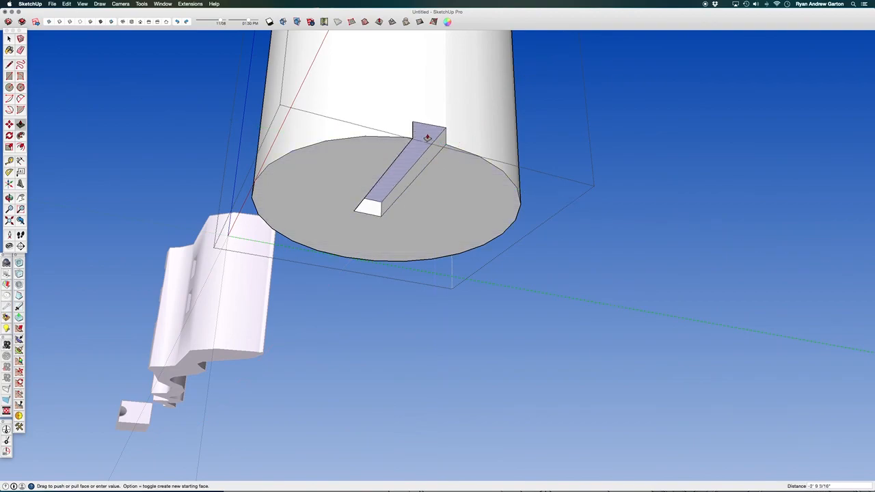
{"action": "left_click", "coordinate": [430, 126]}
{"action": "middle_click_drag", "start_coordinate": [432, 190], "coordinate": [422, 217]}
{"action": "key", "text": "space"}
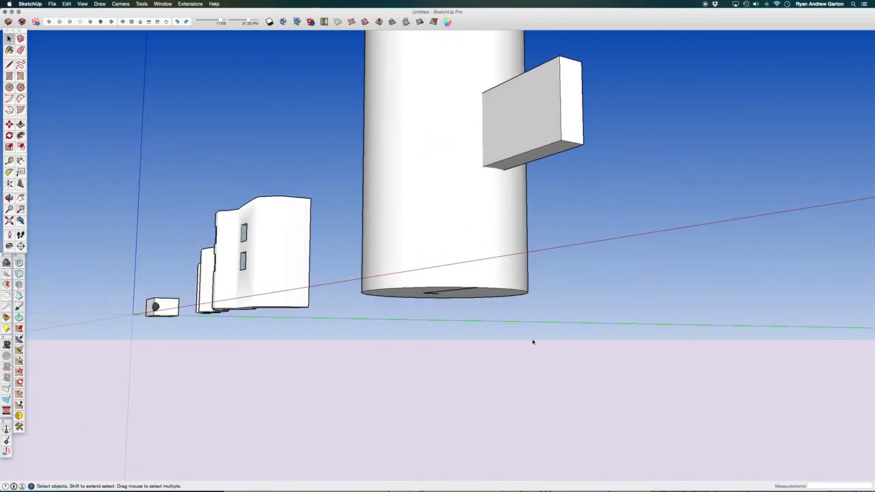
Select the cylinder and bar groups together and explode them into loose geometry
{"action": "middle_click_drag", "start_coordinate": [596, 319], "coordinate": [594, 275]}
{"action": "left_click", "coordinate": [710, 264]}
{"action": "middle_click_drag", "start_coordinate": [707, 262], "coordinate": [479, 278], "text": "shift"}
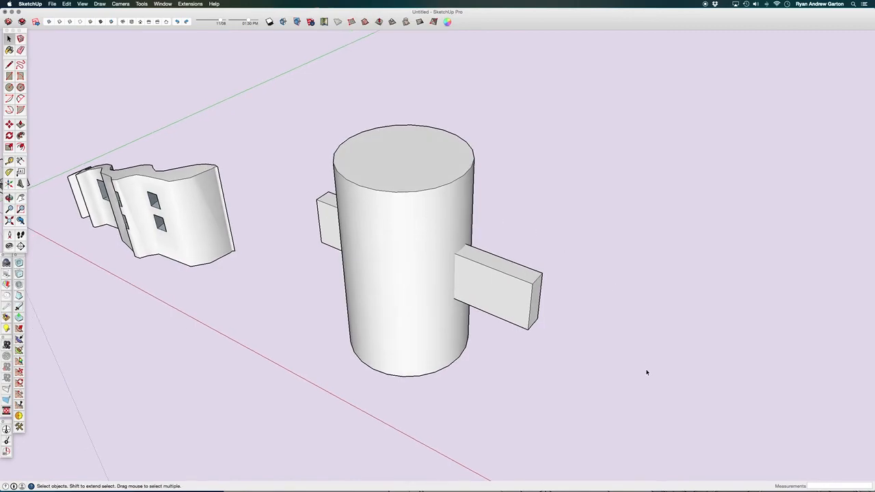
{"action": "left_click", "coordinate": [396, 217]}
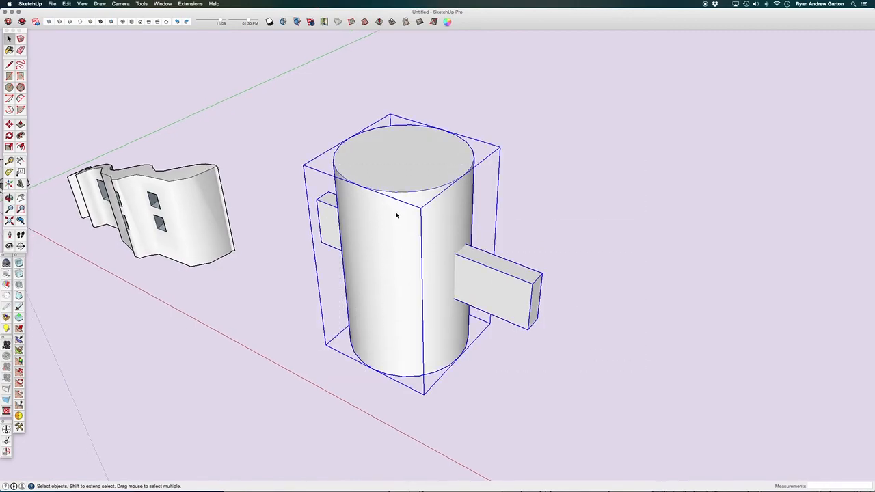
{"action": "right_click", "coordinate": [397, 215]}
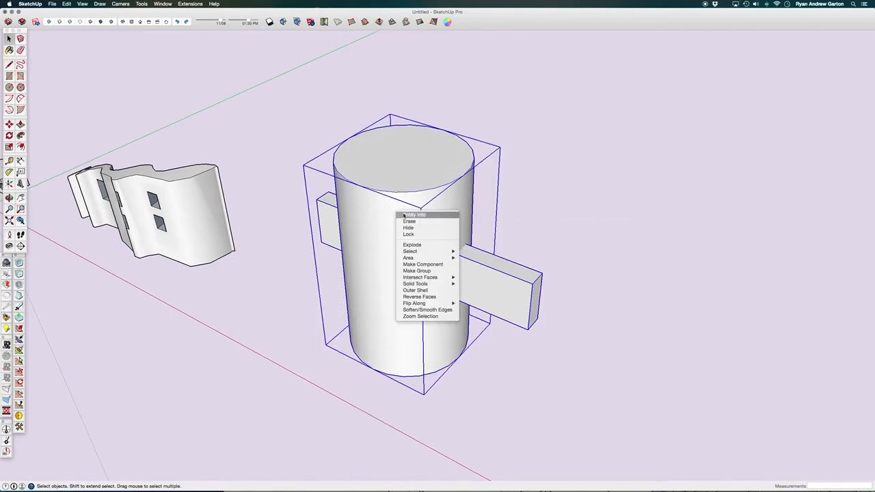
{"action": "left_click", "coordinate": [421, 245]}
Select all the cylinder and bar geometry and intersect its faces with the selection
{"action": "scroll", "coordinate": [470, 287], "scroll_direction": "down", "scroll_amount": 2}
{"action": "left_click_drag", "start_coordinate": [305, 114], "coordinate": [644, 469]}
{"action": "right_click", "coordinate": [425, 253]}
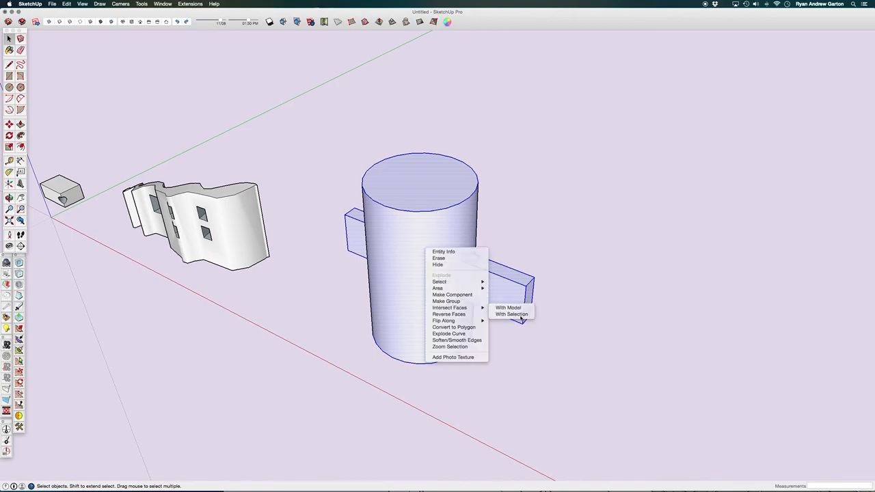
{"action": "left_click", "coordinate": [521, 316]}
Delete the longer end of the bar protruding from the cylinder
{"action": "scroll", "coordinate": [512, 249], "scroll_direction": "up", "scroll_amount": 5}
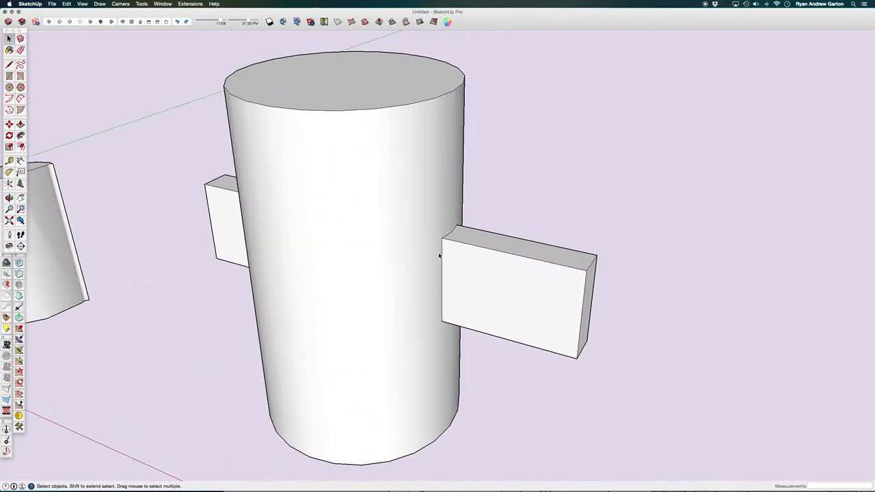
{"action": "left_click_drag", "start_coordinate": [616, 392], "coordinate": [549, 217]}
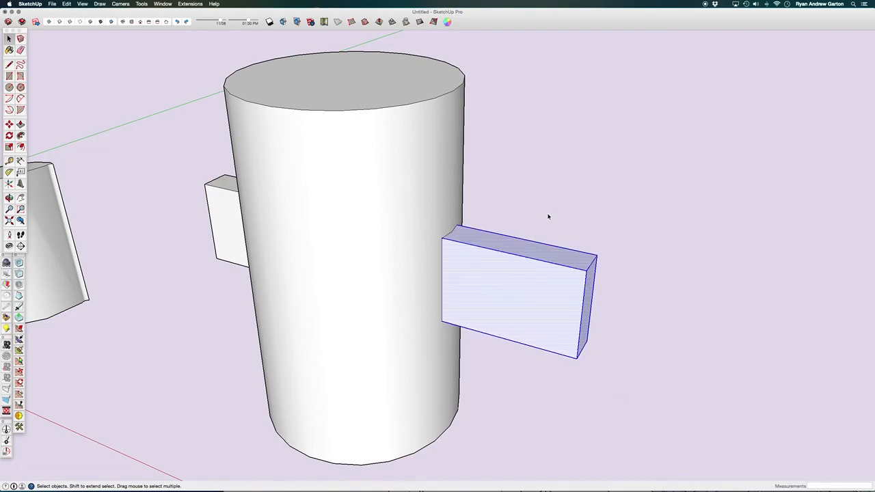
{"action": "scroll", "coordinate": [518, 210], "scroll_direction": "down", "scroll_amount": 5}
{"action": "key", "text": "Delete"}
Delete the remaining bar end protruding from the opposite side of the cylinder
{"action": "middle_click_drag", "start_coordinate": [413, 264], "coordinate": [738, 235]}
{"action": "left_click_drag", "start_coordinate": [343, 286], "coordinate": [248, 182]}
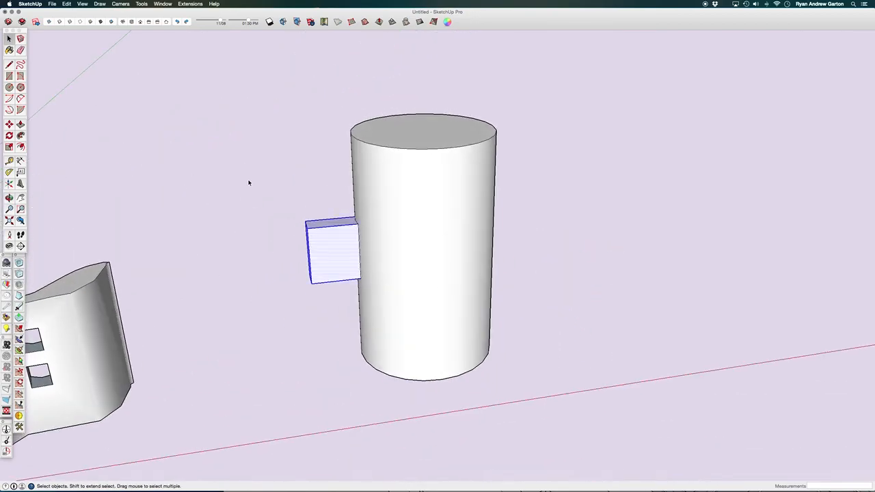
{"action": "key", "text": "Delete"}
Examine the rectangular opening through the cylinder from both sides and alongside the other solids
{"action": "middle_click_drag", "start_coordinate": [248, 182], "coordinate": [552, 298]}
{"action": "middle_click_drag", "start_coordinate": [532, 266], "coordinate": [283, 253]}
{"action": "middle_click_drag", "start_coordinate": [450, 237], "coordinate": [503, 217]}
{"action": "scroll", "coordinate": [503, 219], "scroll_direction": "down", "scroll_amount": 8}
{"action": "middle_click_drag", "start_coordinate": [402, 247], "coordinate": [657, 339]}
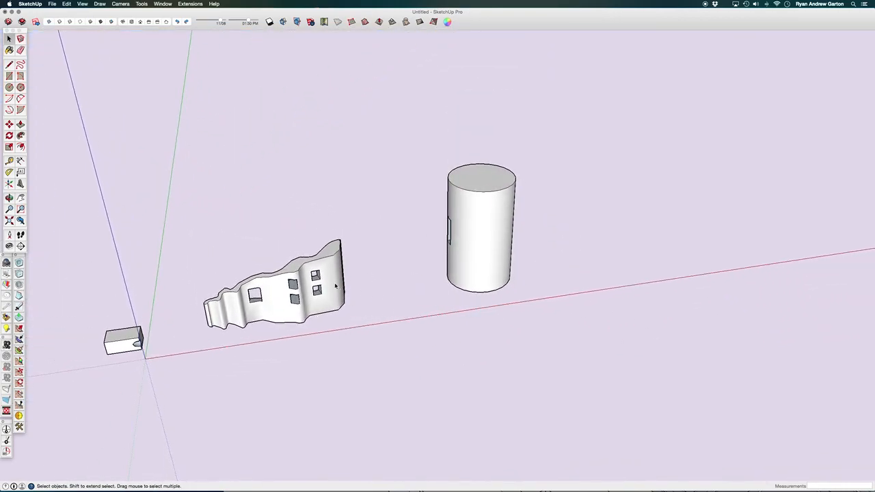
{"action": "middle_click_drag", "start_coordinate": [440, 250], "coordinate": [525, 147]}
{"action": "scroll", "coordinate": [513, 174], "scroll_direction": "up", "scroll_amount": 2}
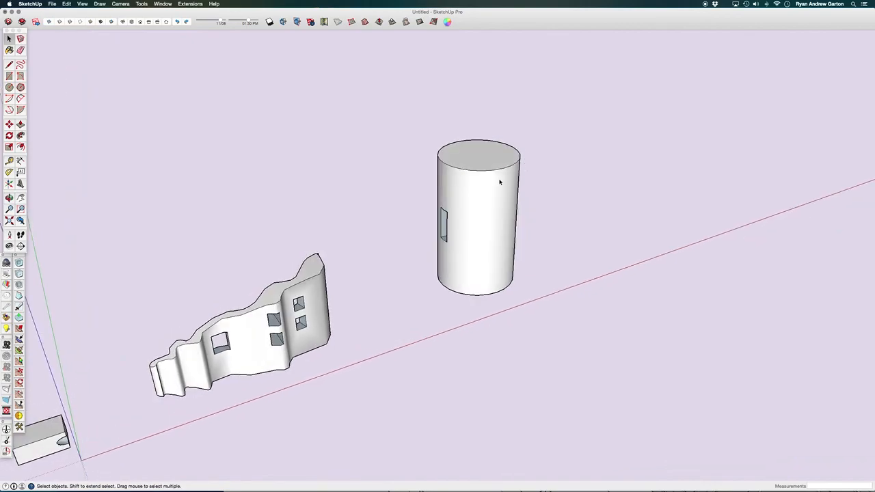
Group the entire cylinder together with its rectangular opening
{"action": "middle_click_drag", "start_coordinate": [352, 147], "coordinate": [425, 117]}
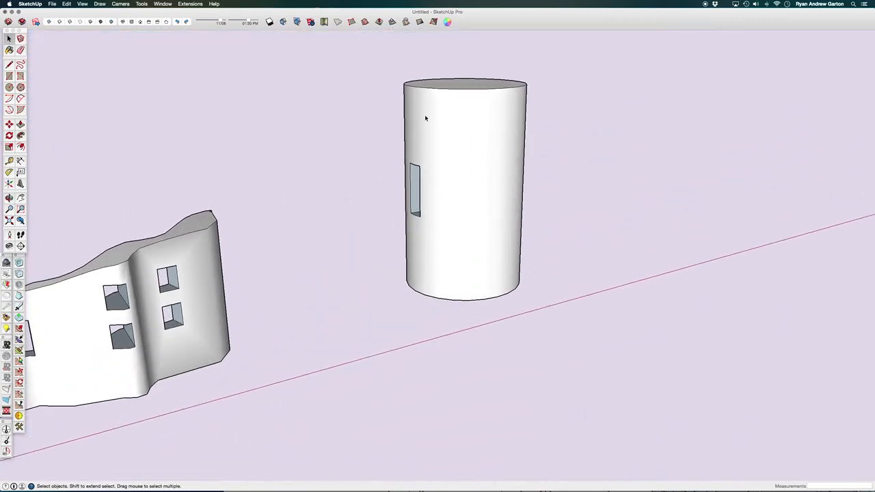
{"action": "triple_click", "coordinate": [423, 109]}
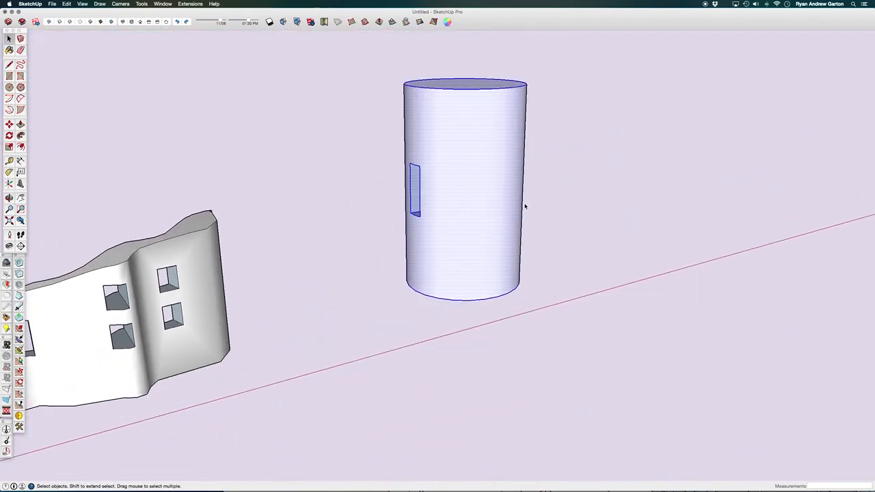
{"action": "key", "text": "g"}
Review the cut box, the wavy solid with its windows and the pierced cylinder together
{"action": "mouse_move", "coordinate": [442, 183]}
{"action": "middle_mouse_down"}
{"action": "mouse_move", "coordinate": [321, 150]}
{"action": "mouse_move", "coordinate": [301, 205]}
{"action": "middle_mouse_up"}
{"action": "mouse_move", "coordinate": [438, 205]}
{"action": "middle_mouse_down"}
{"action": "mouse_move", "coordinate": [327, 214]}
{"action": "mouse_move", "coordinate": [367, 219]}
{"action": "mouse_move", "coordinate": [353, 198]}
{"action": "mouse_move", "coordinate": [330, 194]}
{"action": "mouse_move", "coordinate": [399, 185]}
{"action": "mouse_move", "coordinate": [666, 246]}
{"action": "mouse_move", "coordinate": [672, 233]}
{"action": "middle_mouse_up"}
{"action": "left_click_drag", "start_coordinate": [385, 288], "coordinate": [399, 293]}
{"action": "middle_click_drag", "start_coordinate": [398, 293], "coordinate": [520, 264]}
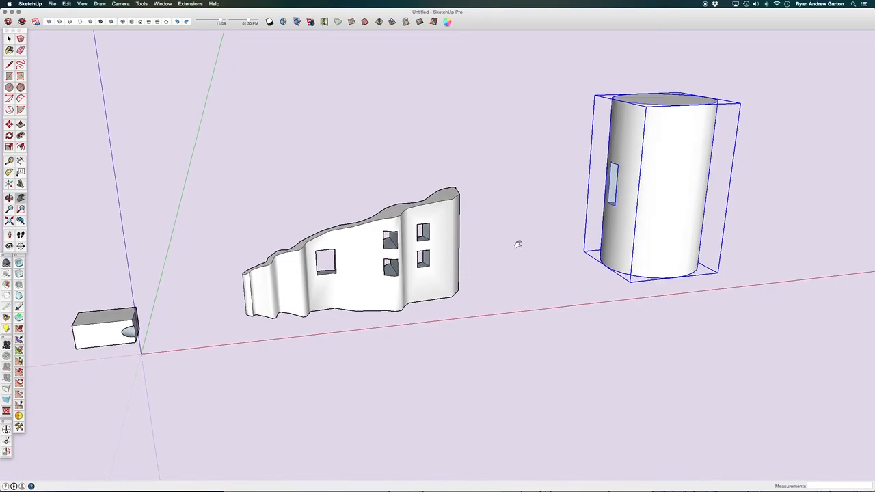
{"action": "scroll", "coordinate": [395, 253], "scroll_direction": "up", "scroll_amount": 4}
{"action": "middle_click_drag", "start_coordinate": [397, 264], "coordinate": [418, 213]}
{"action": "left_click_drag", "start_coordinate": [420, 236], "coordinate": [363, 280]}
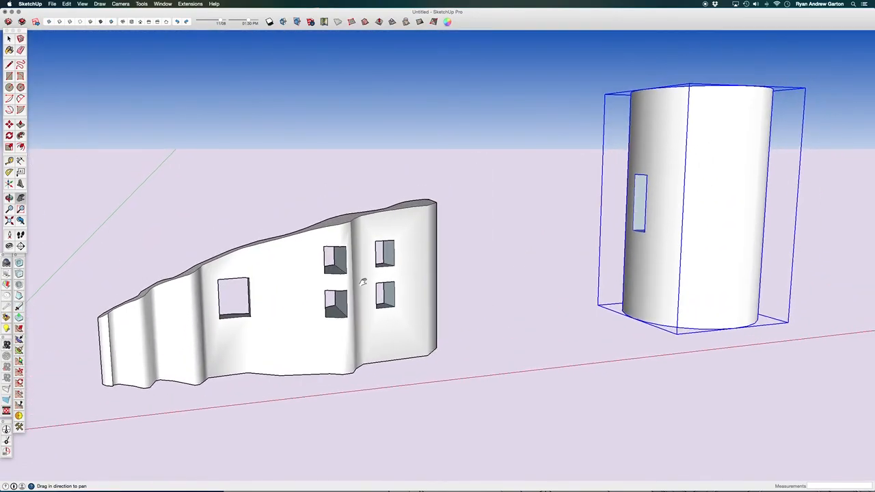